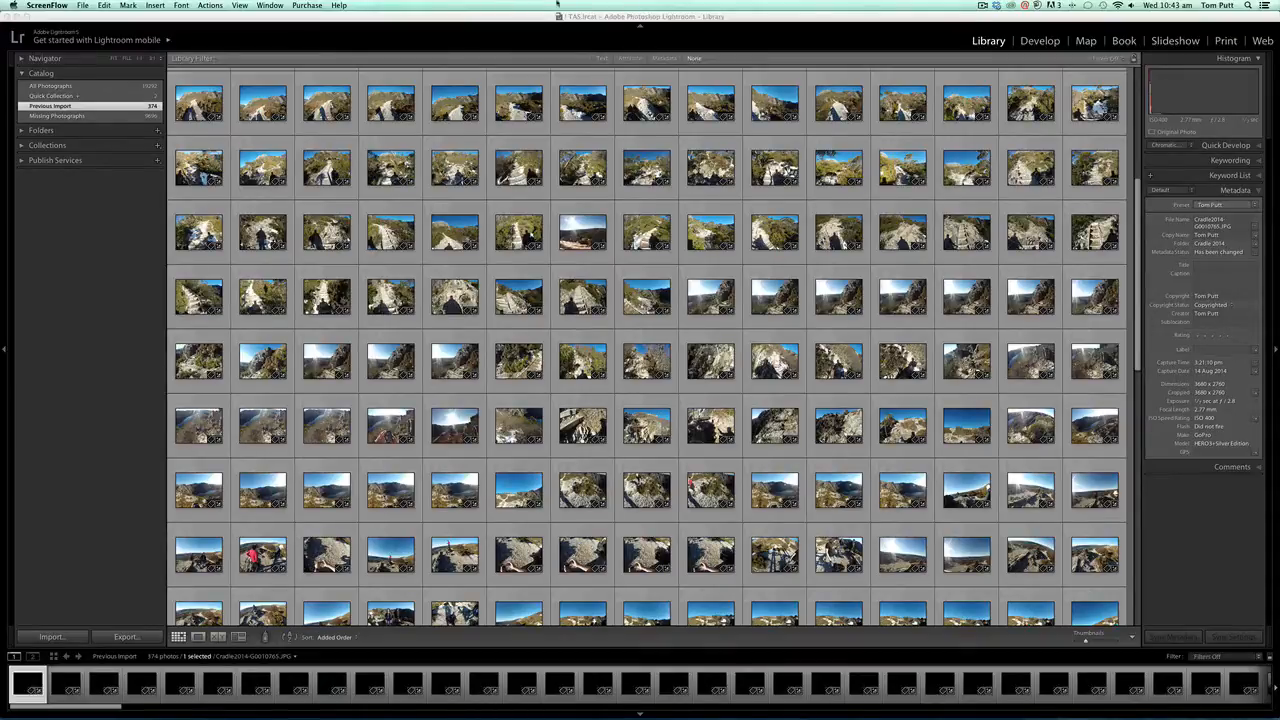
- Show all photographs in the catalog and scroll down to the end of the grid
click(638, 22)
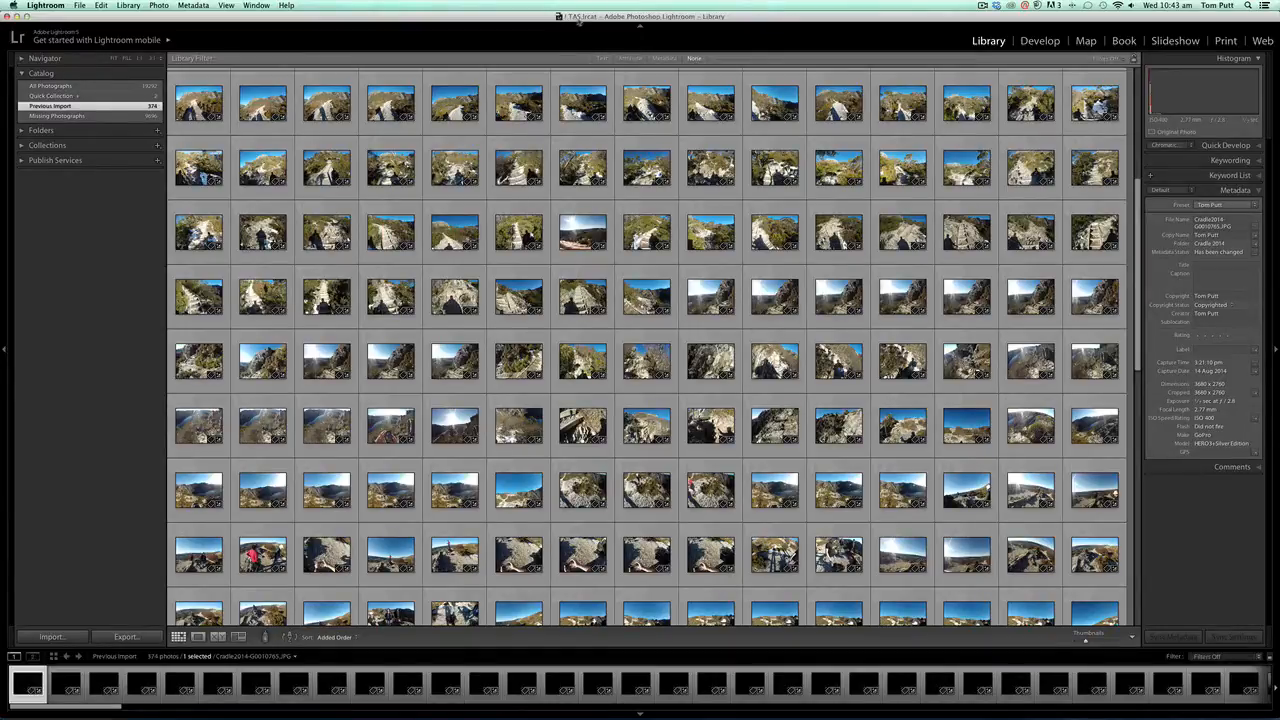
click(124, 86)
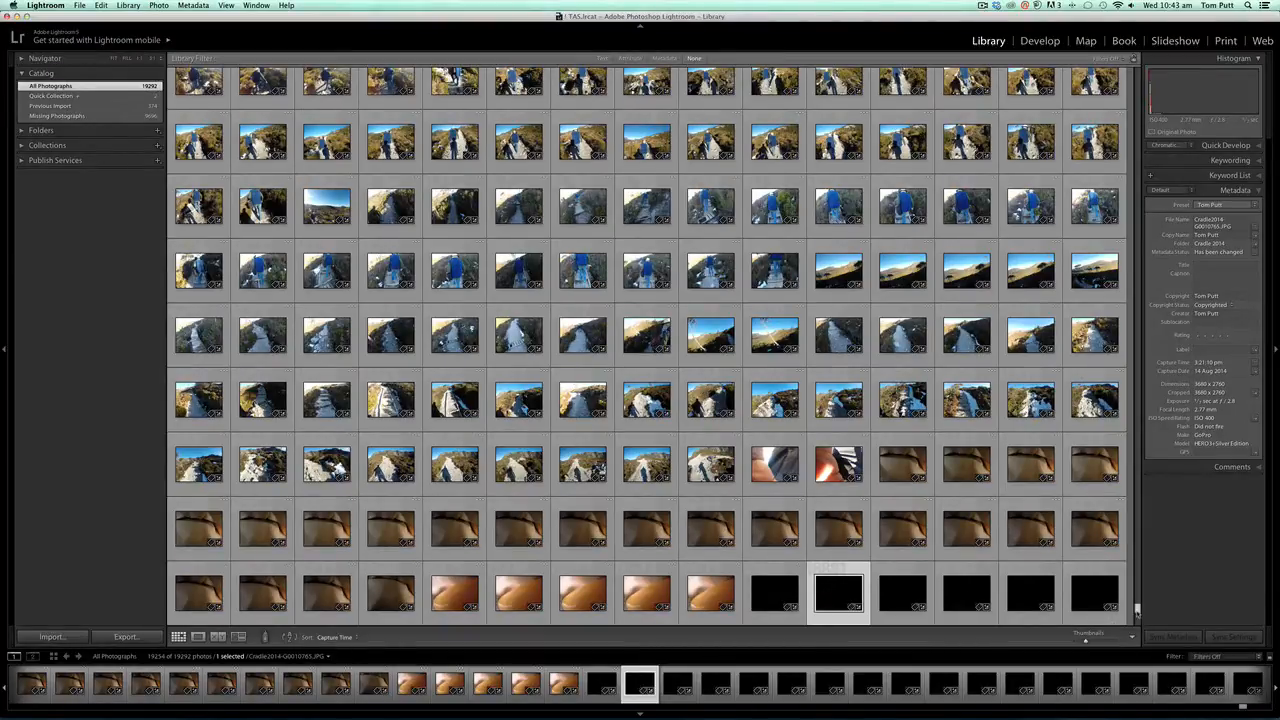
drag(1137, 610, 1137, 595)
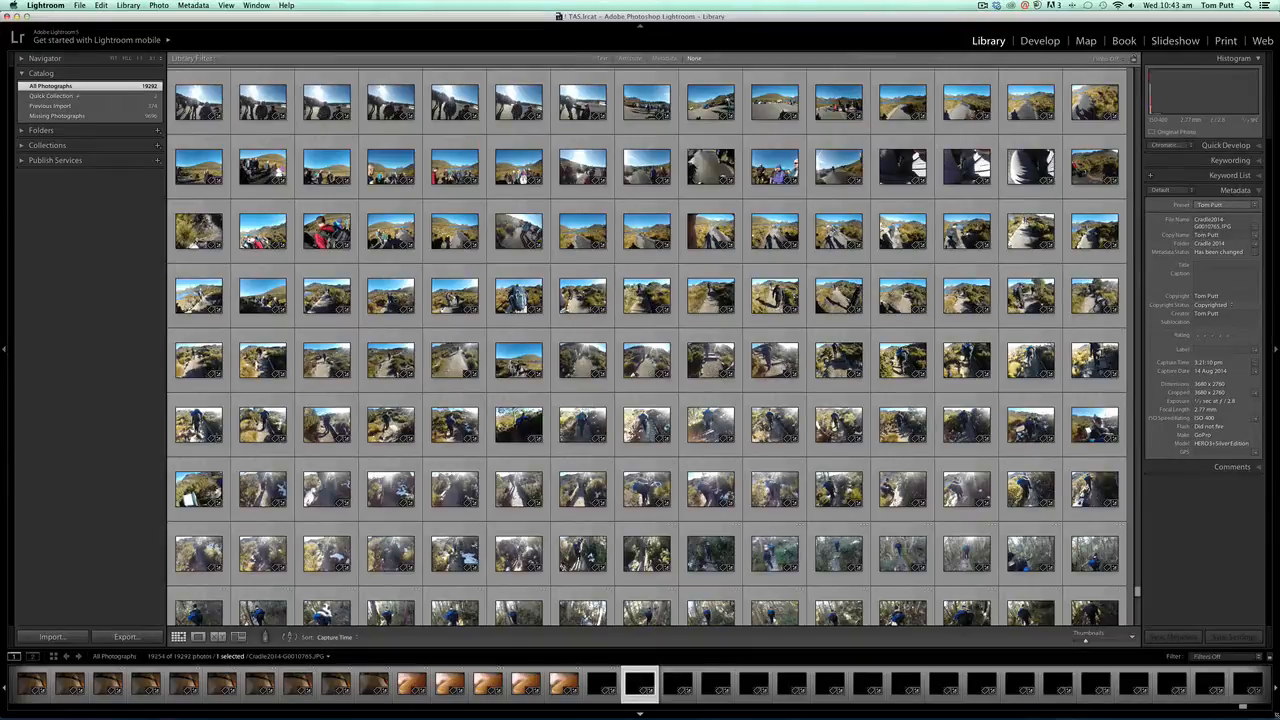
- Open the LANDSCAPES BU1 drive and move the Cradle 2014 folder into the Tasmania folder
drag(1243, 706, 1170, 706)
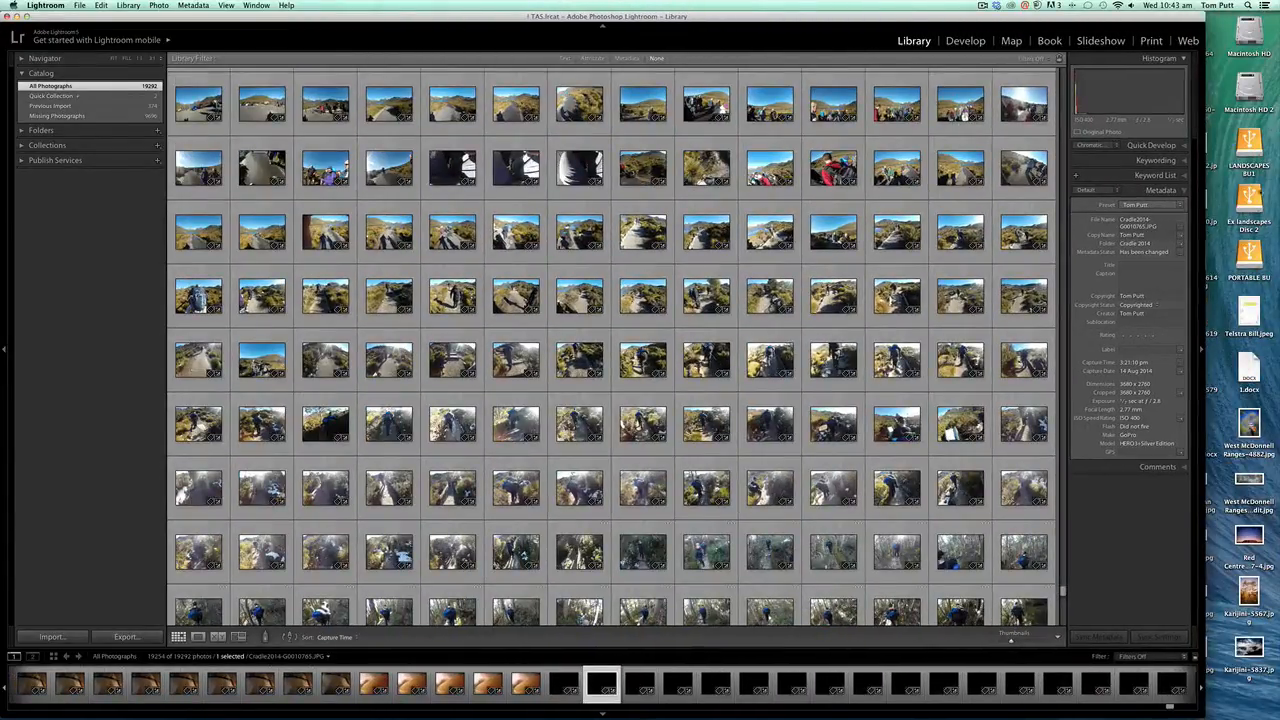
double_click(1249, 145)
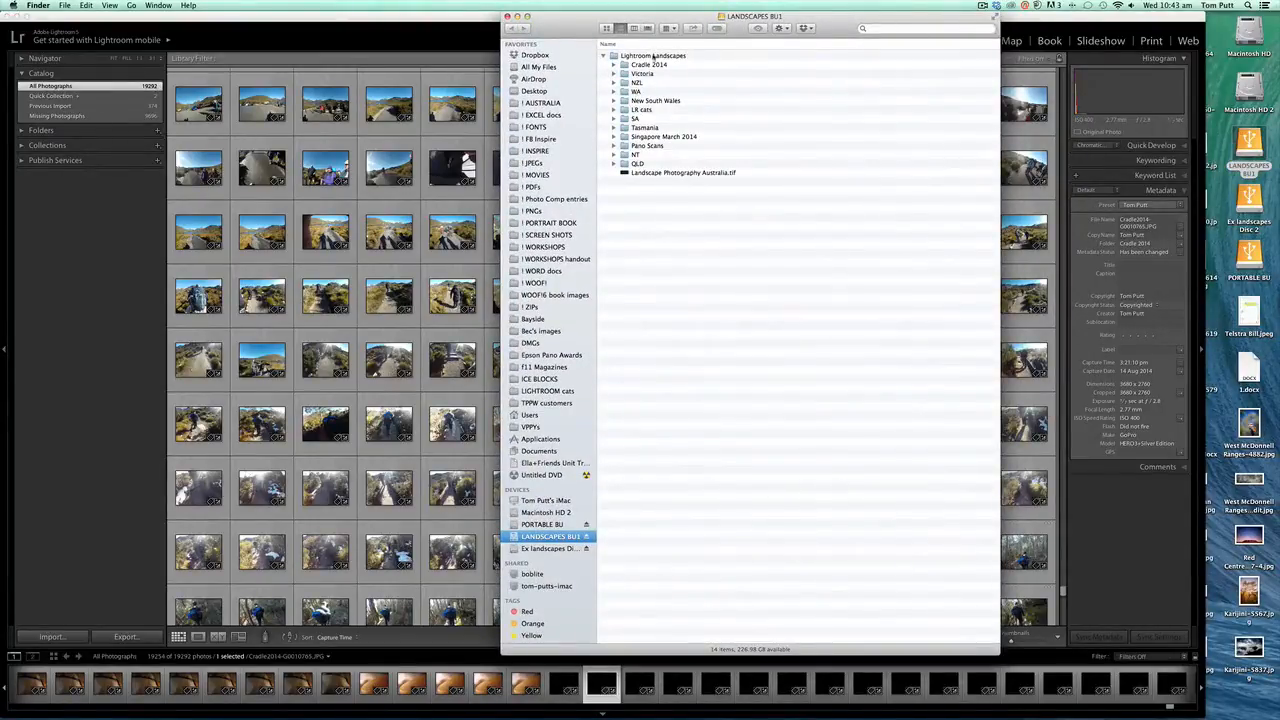
drag(684, 17, 612, 17)
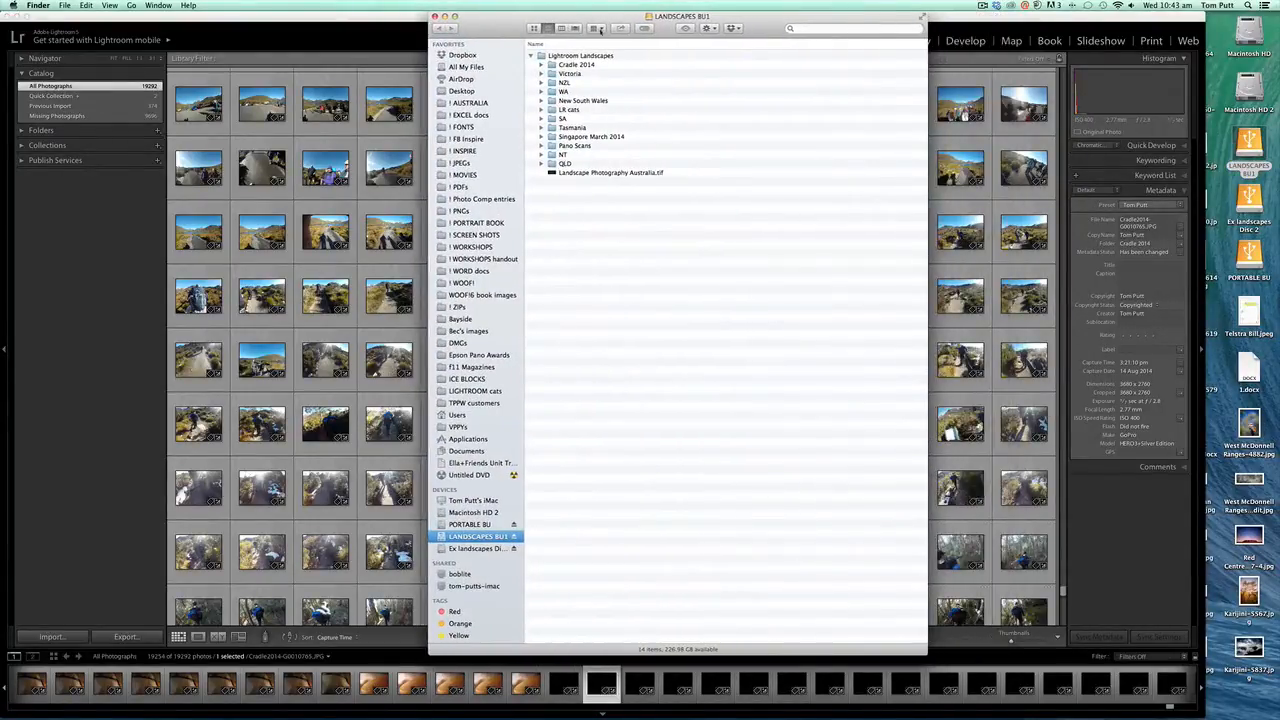
click(567, 65)
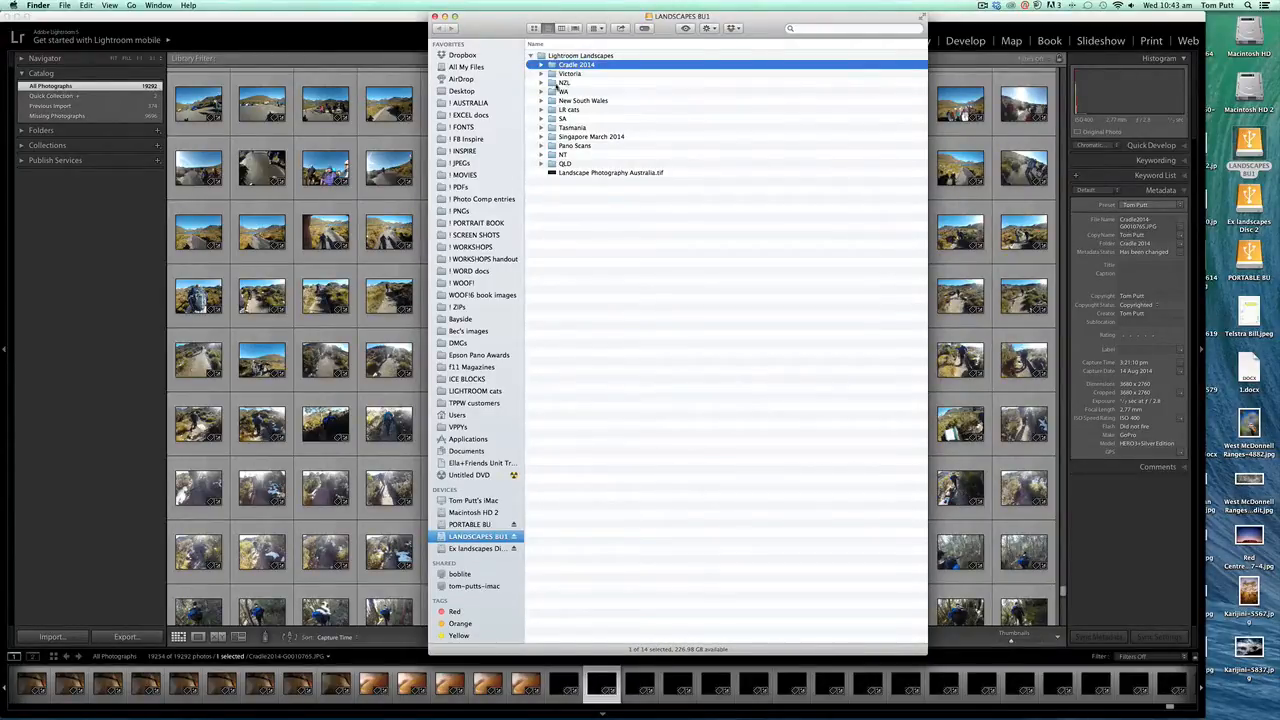
drag(553, 66, 551, 132)
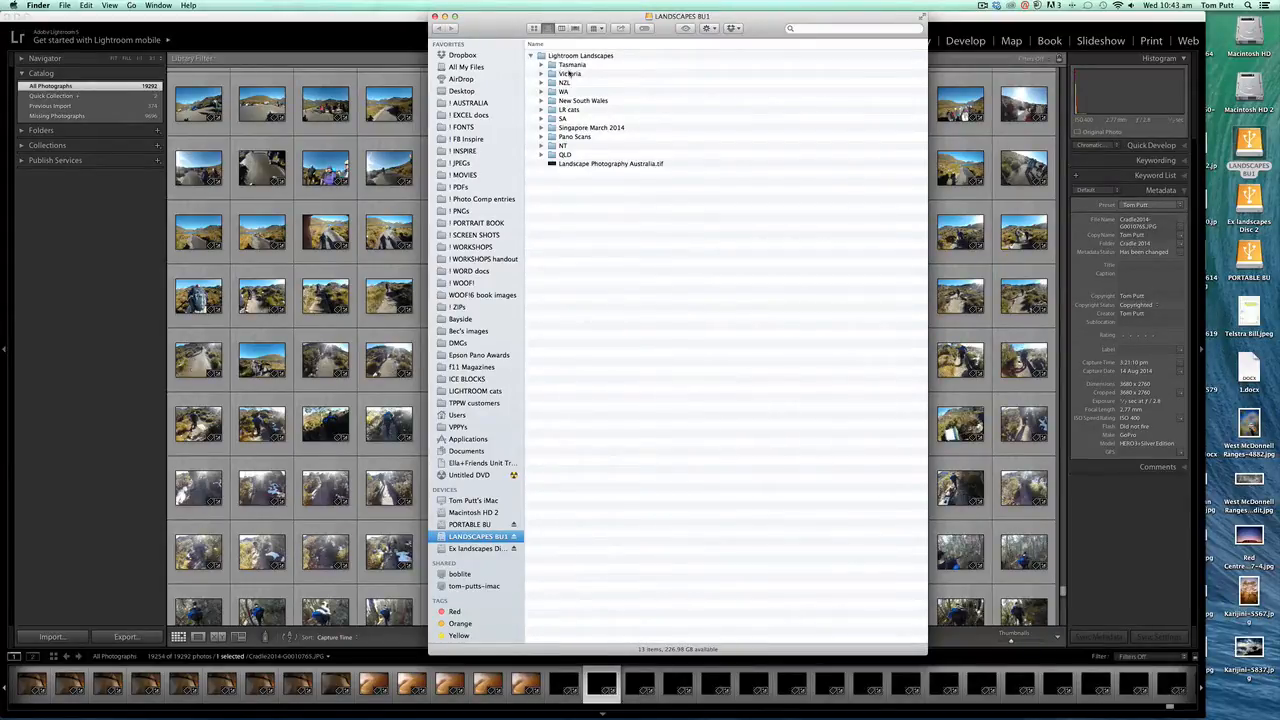
- Close the drive window and widen the Lightroom window back to full screen
click(444, 17)
click(547, 18)
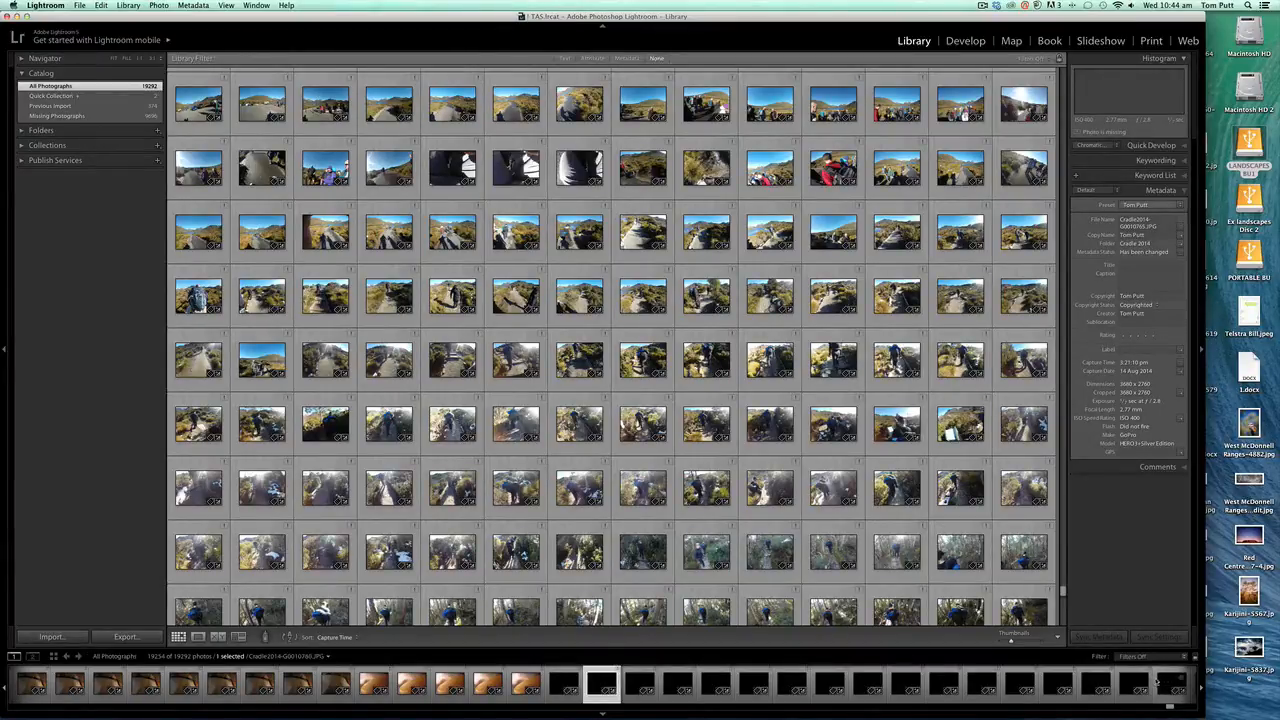
click(1202, 688)
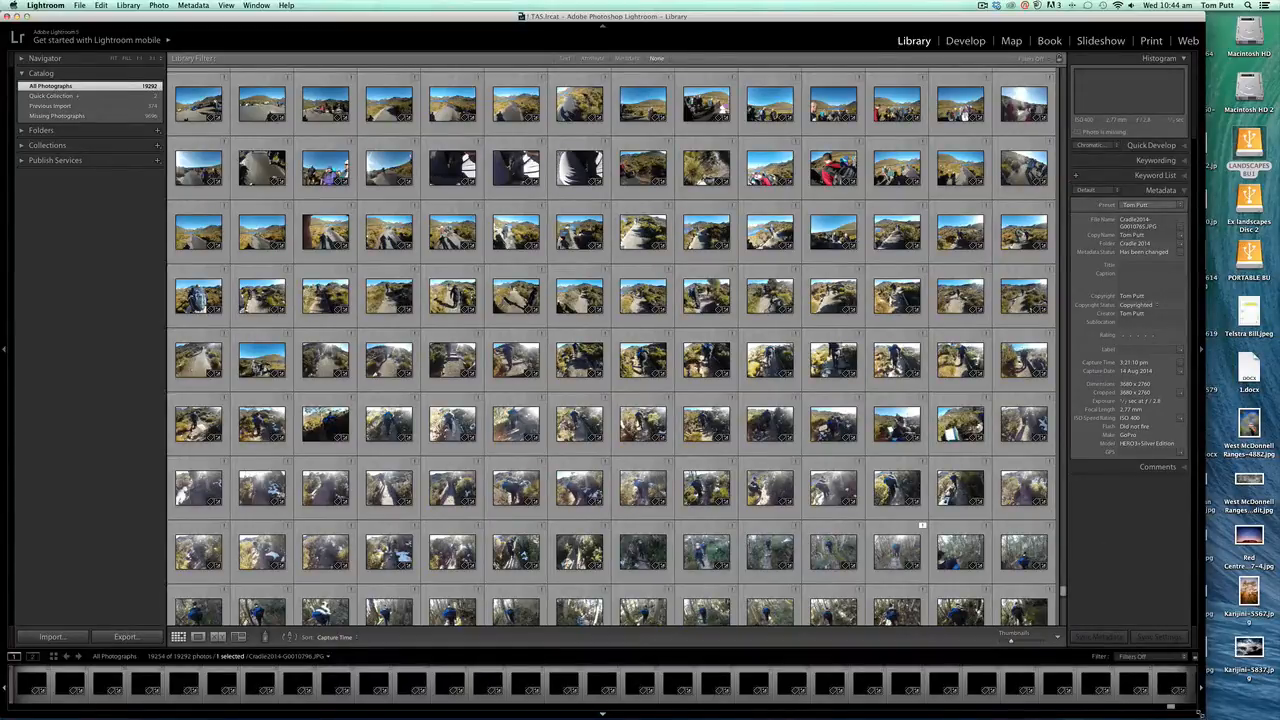
drag(1202, 715, 1277, 715)
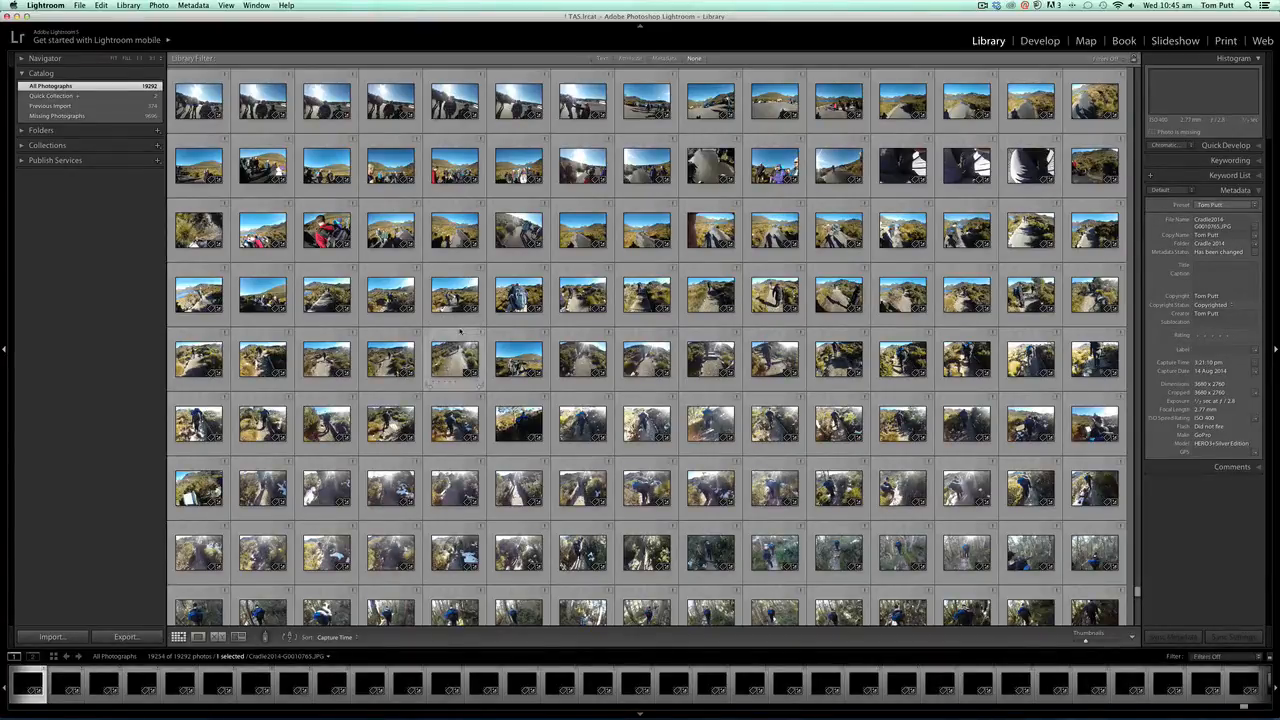
- Try to create a new catalog folder named Cradle Sept 2014 while viewing the previous import
click(48, 107)
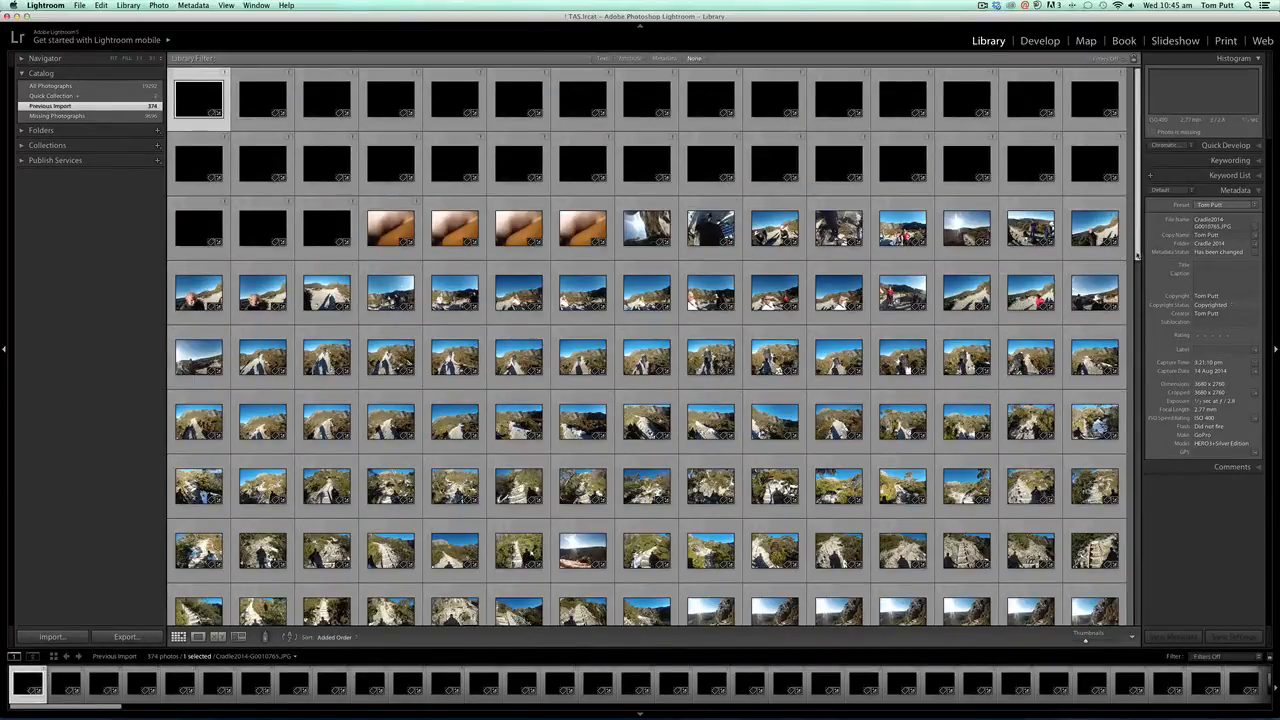
scroll(200, 120, down, 5)
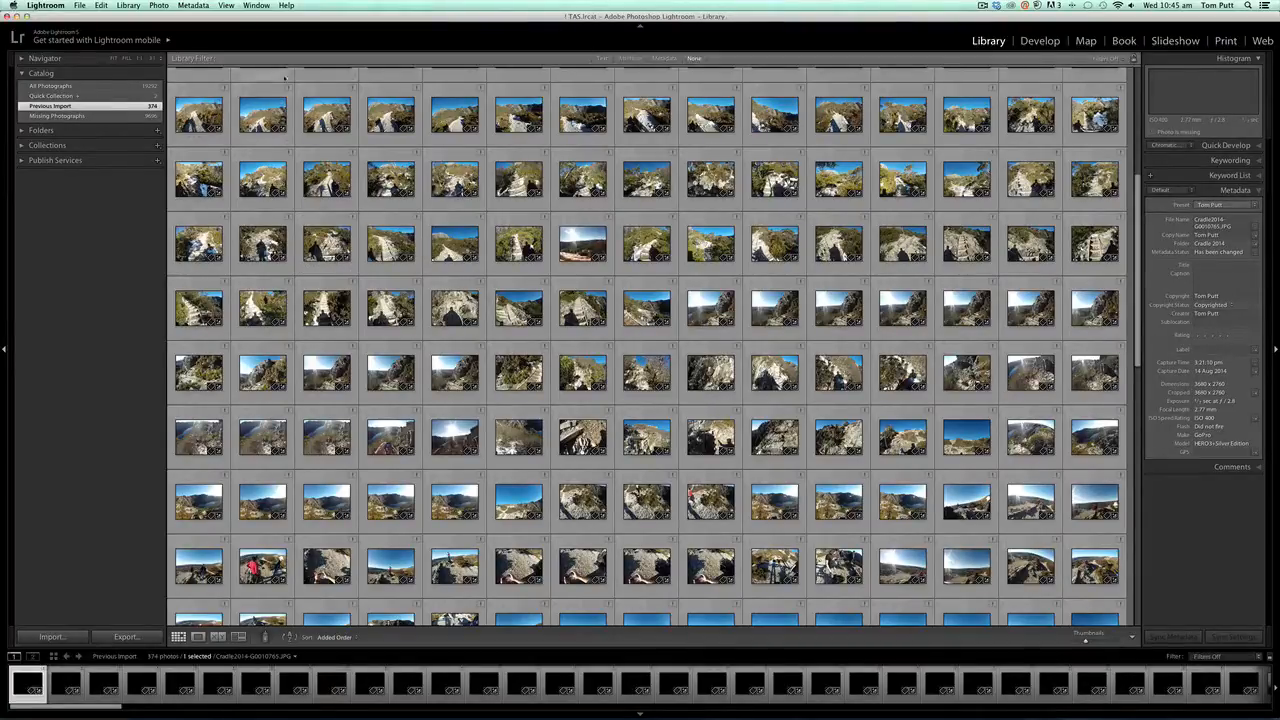
click(79, 6)
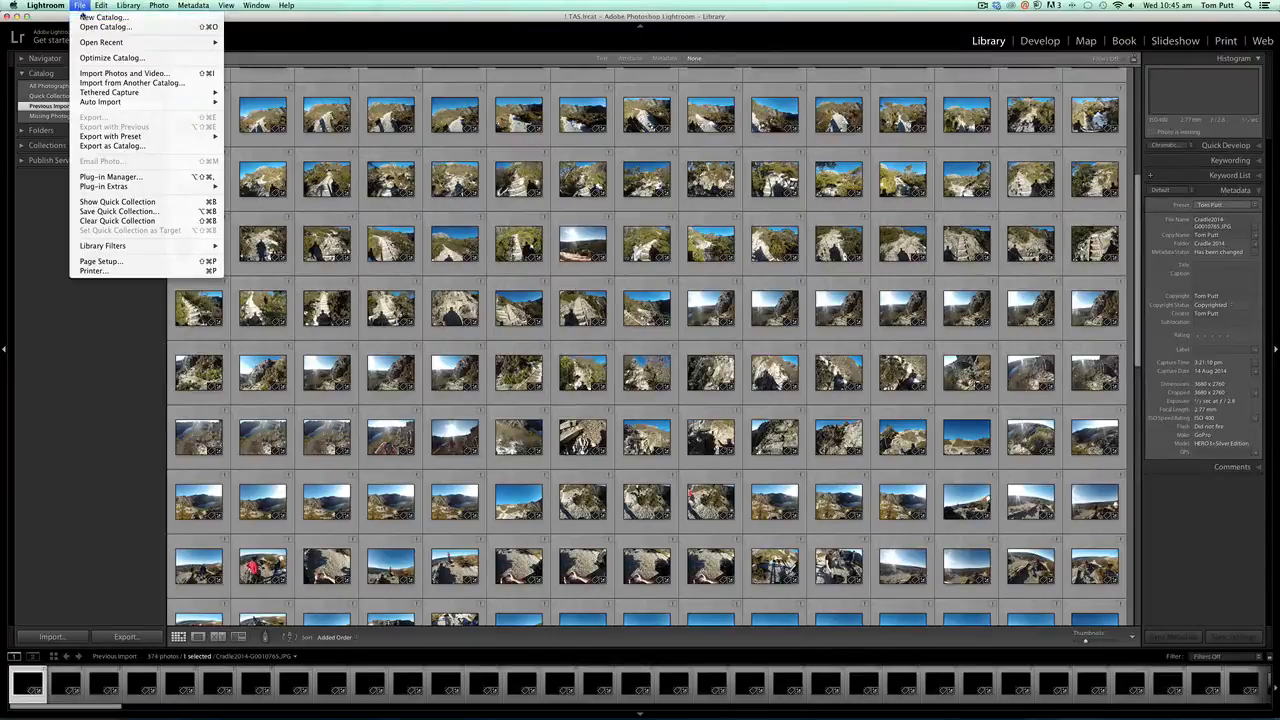
click(84, 17)
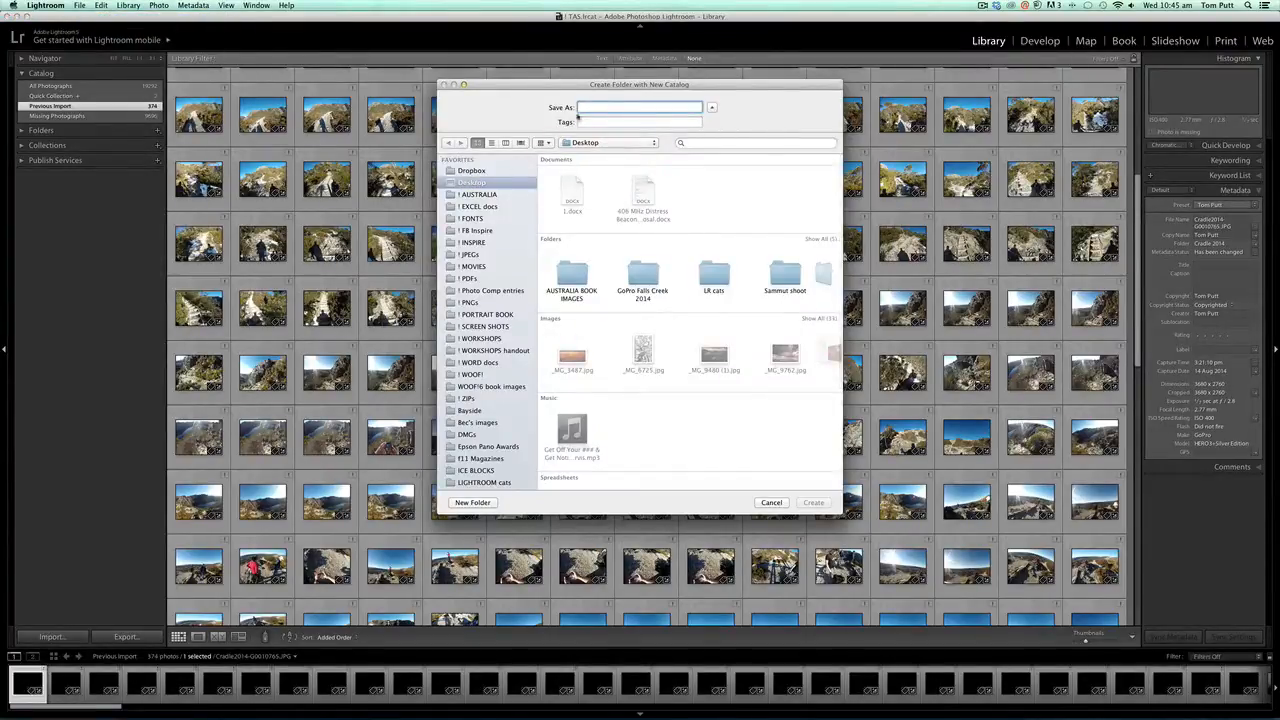
text(Cradle)
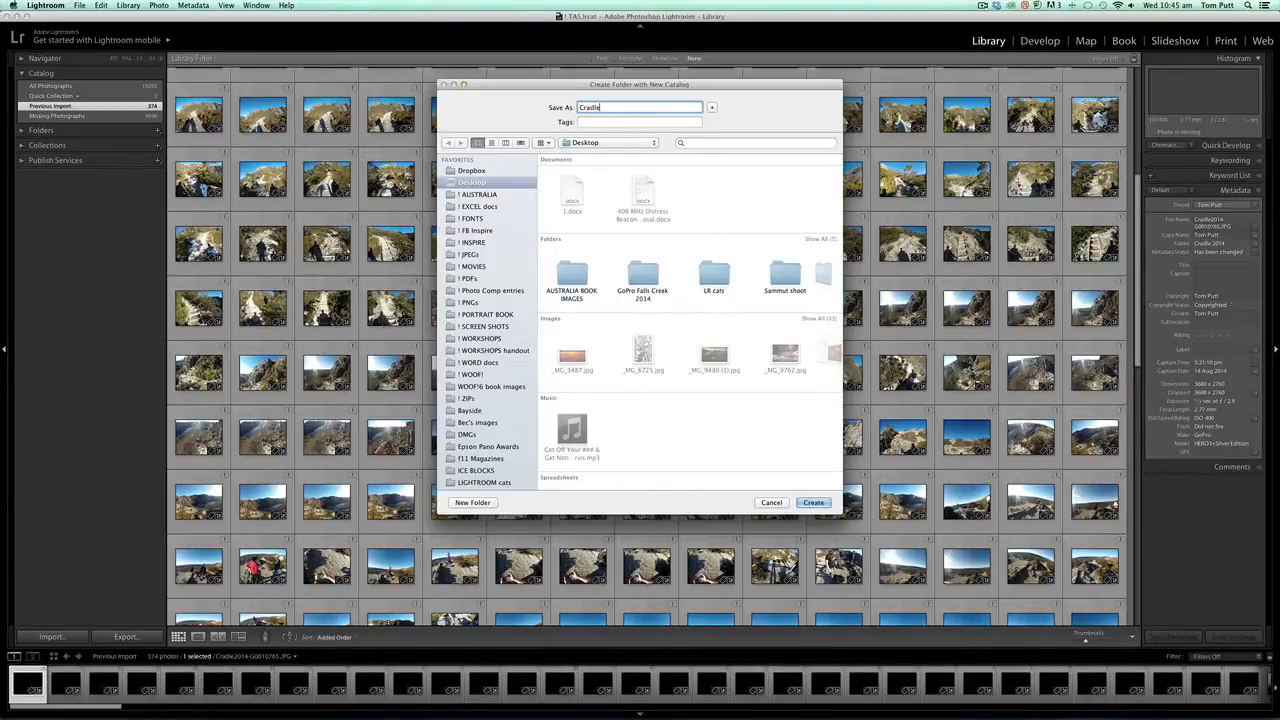
text( Sept 2014)
click(814, 503)
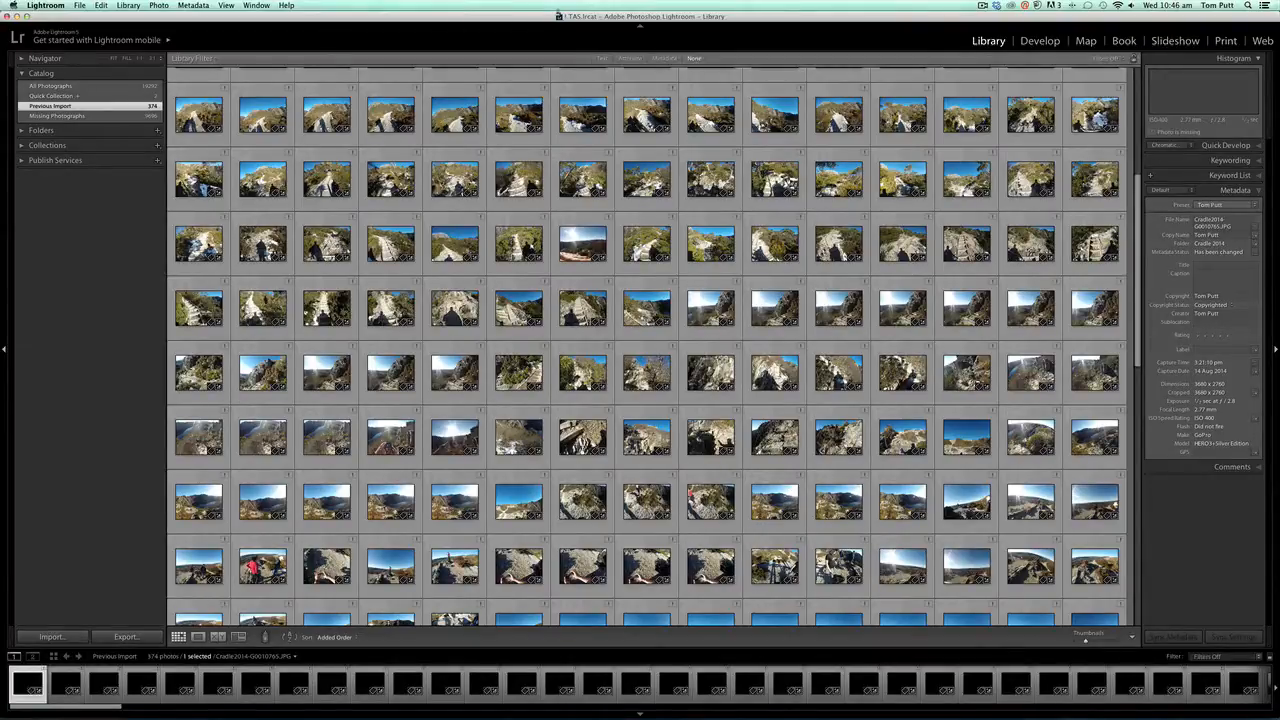
- Browse all photographs in the catalog down to the last frames
click(60, 86)
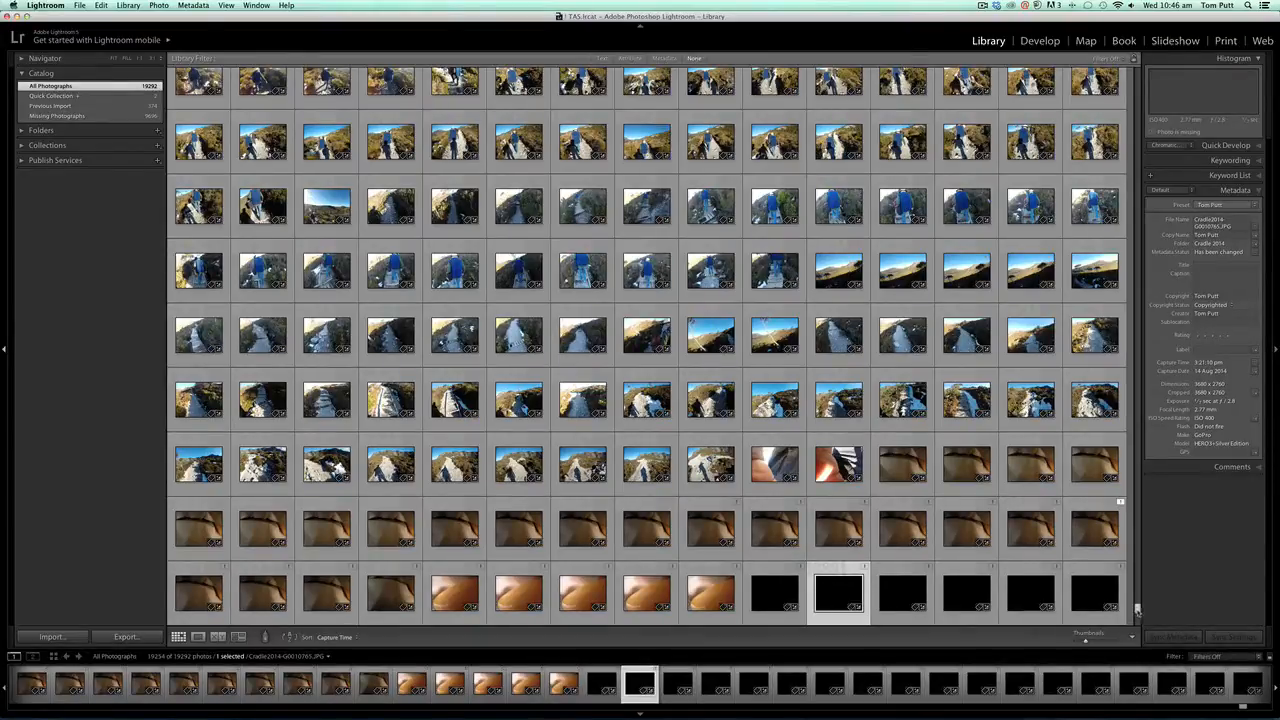
drag(1138, 612, 1137, 592)
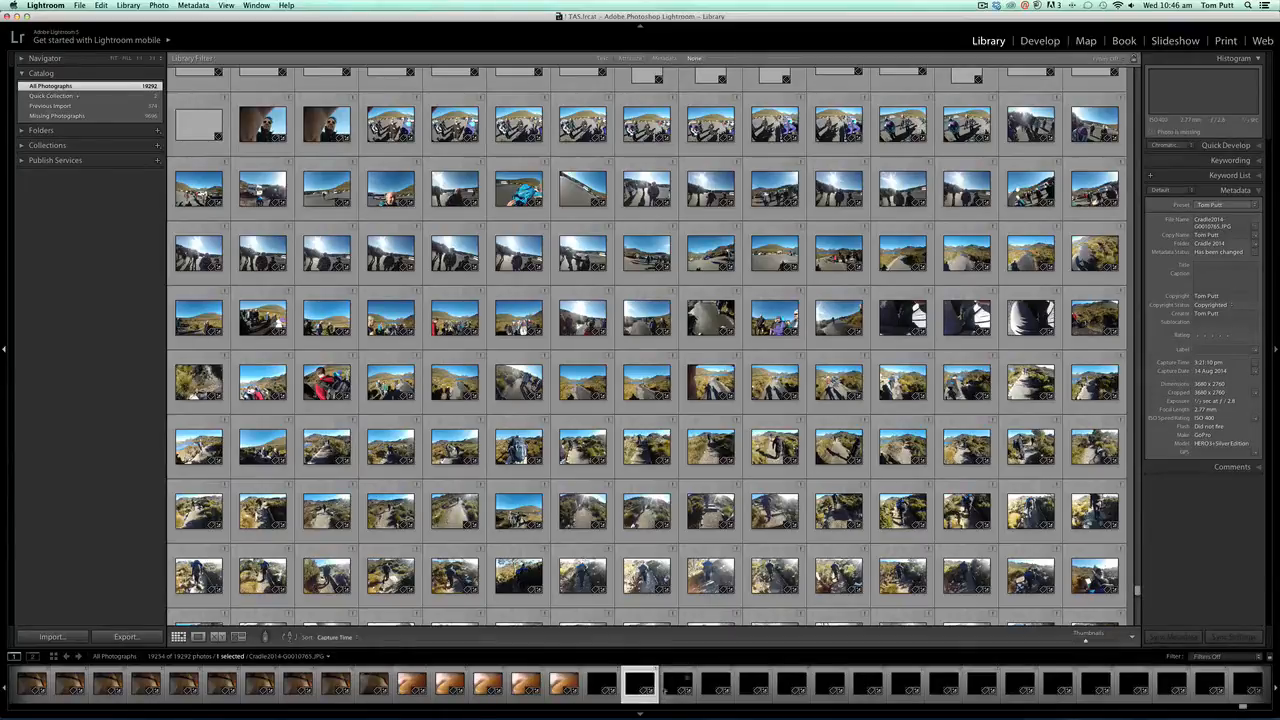
click(641, 714)
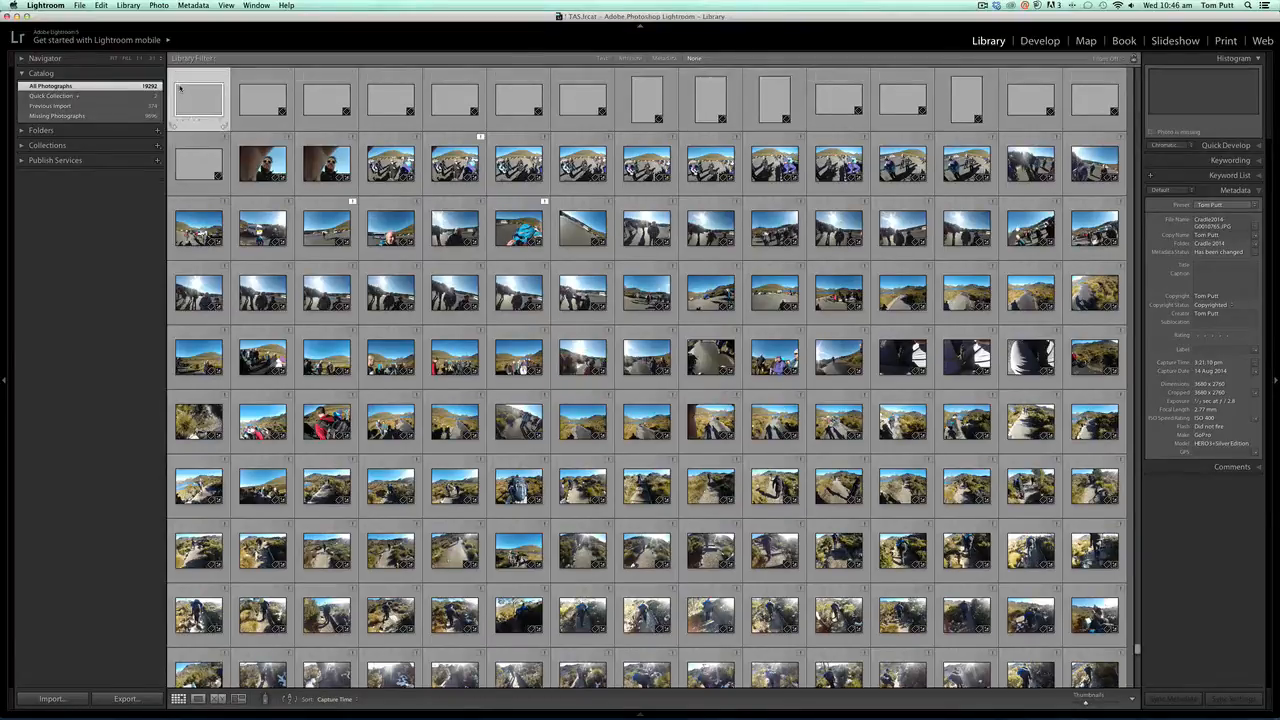
- Show the Previous Import collection and scroll to its end
click(148, 106)
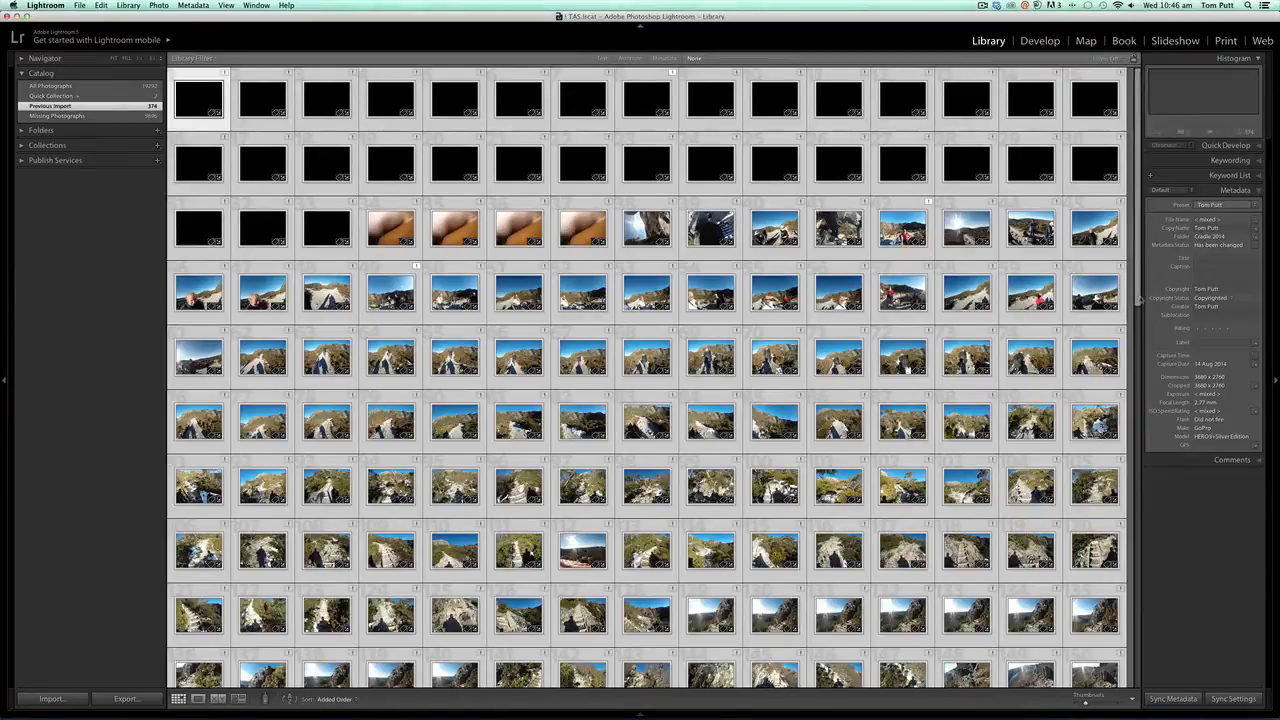
click(1139, 505)
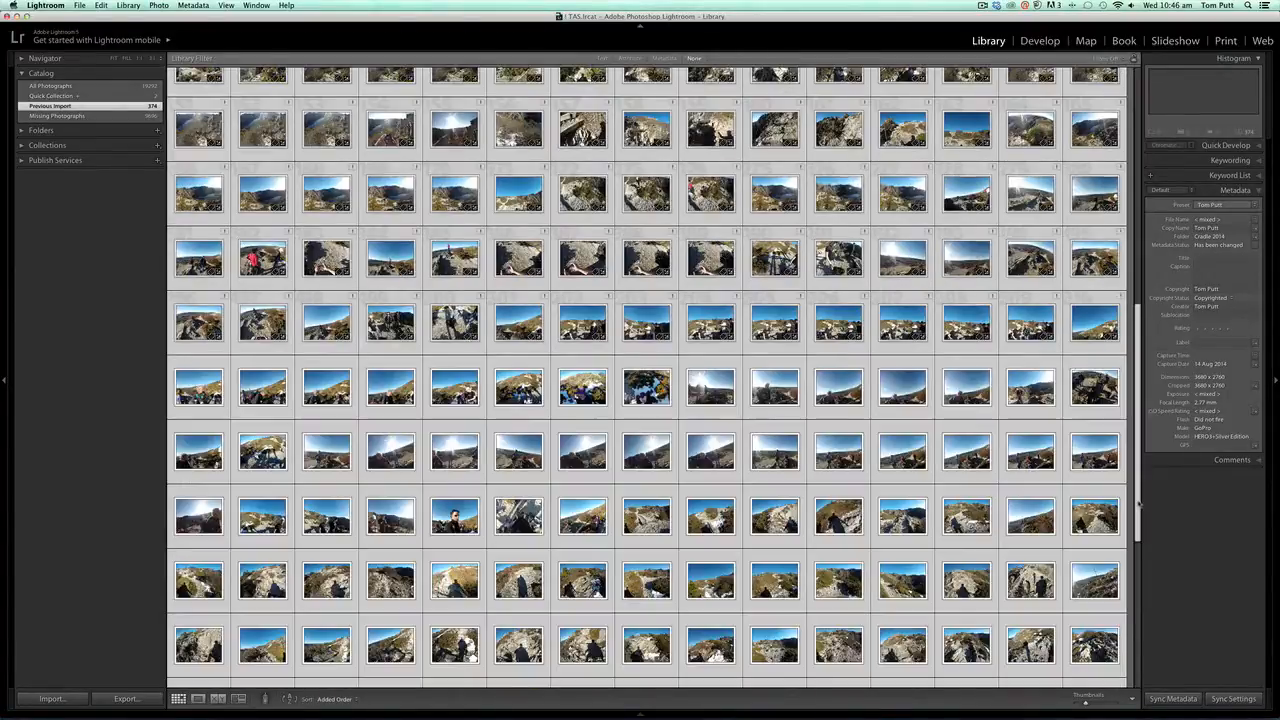
drag(1139, 505, 1139, 652)
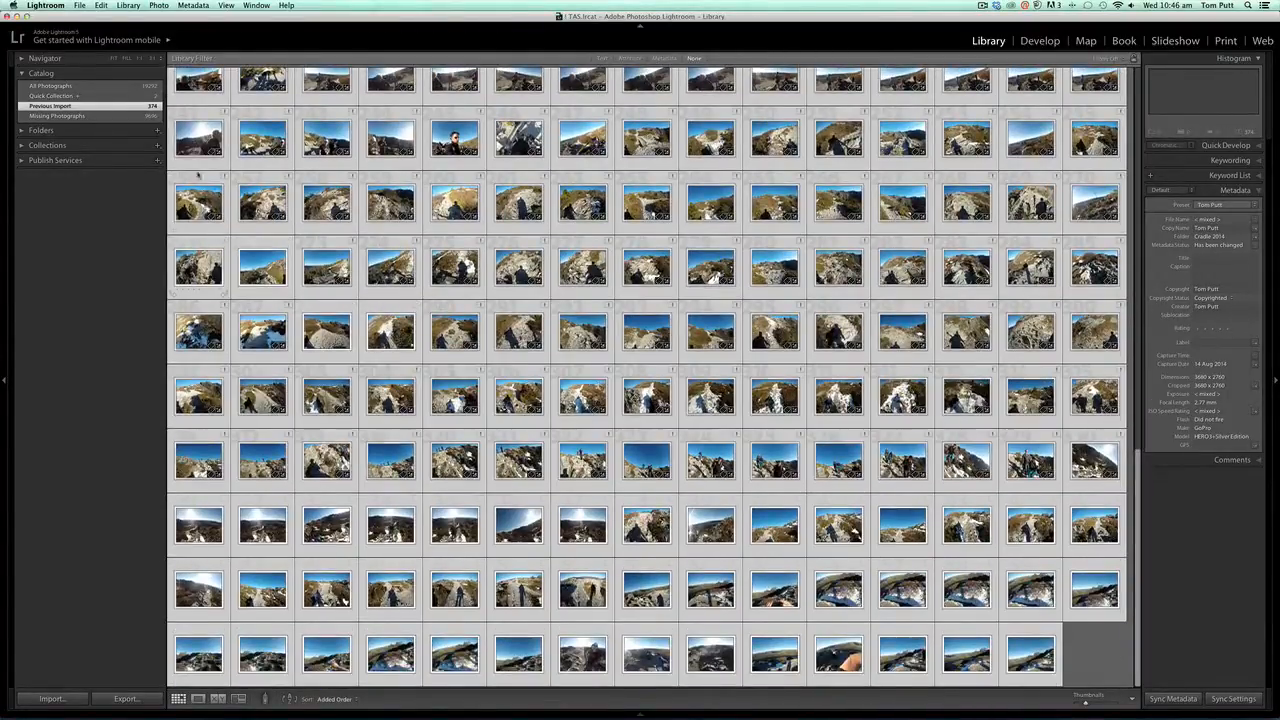
- Export the previous import as a catalog named Cradle sept 2014 on PORTABLE BU, including negative files and smart previews
click(79, 5)
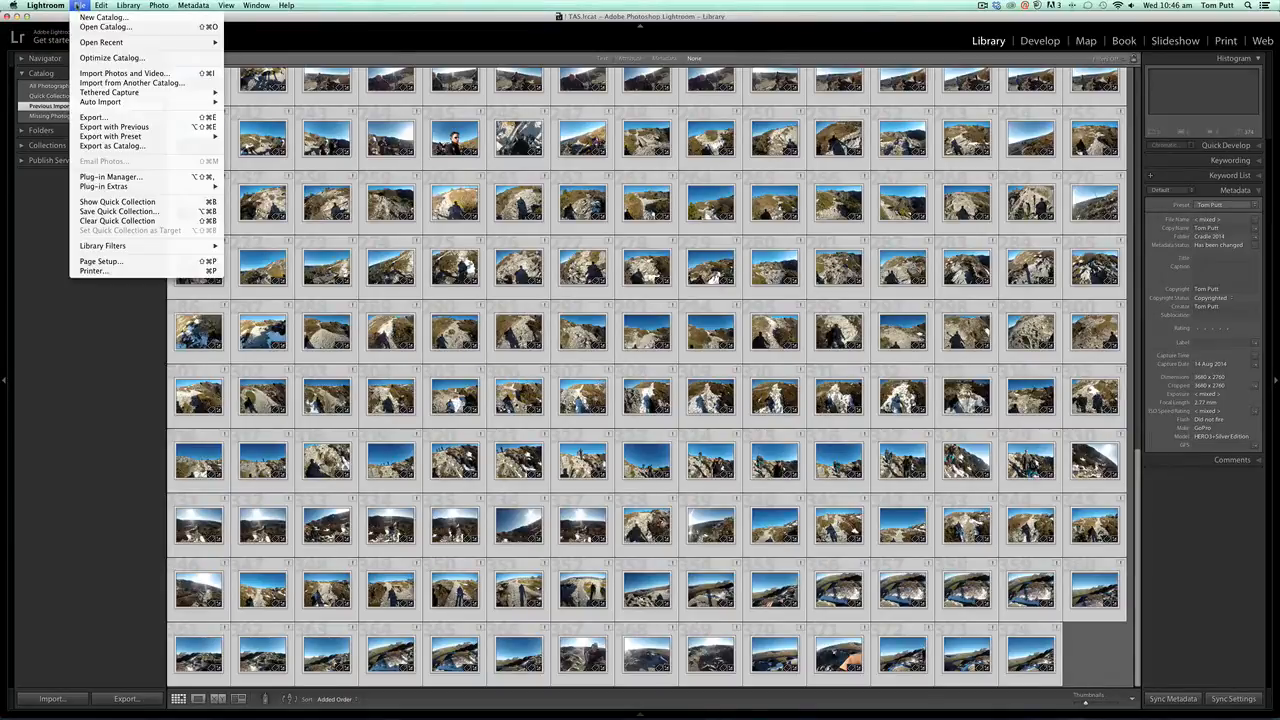
click(157, 148)
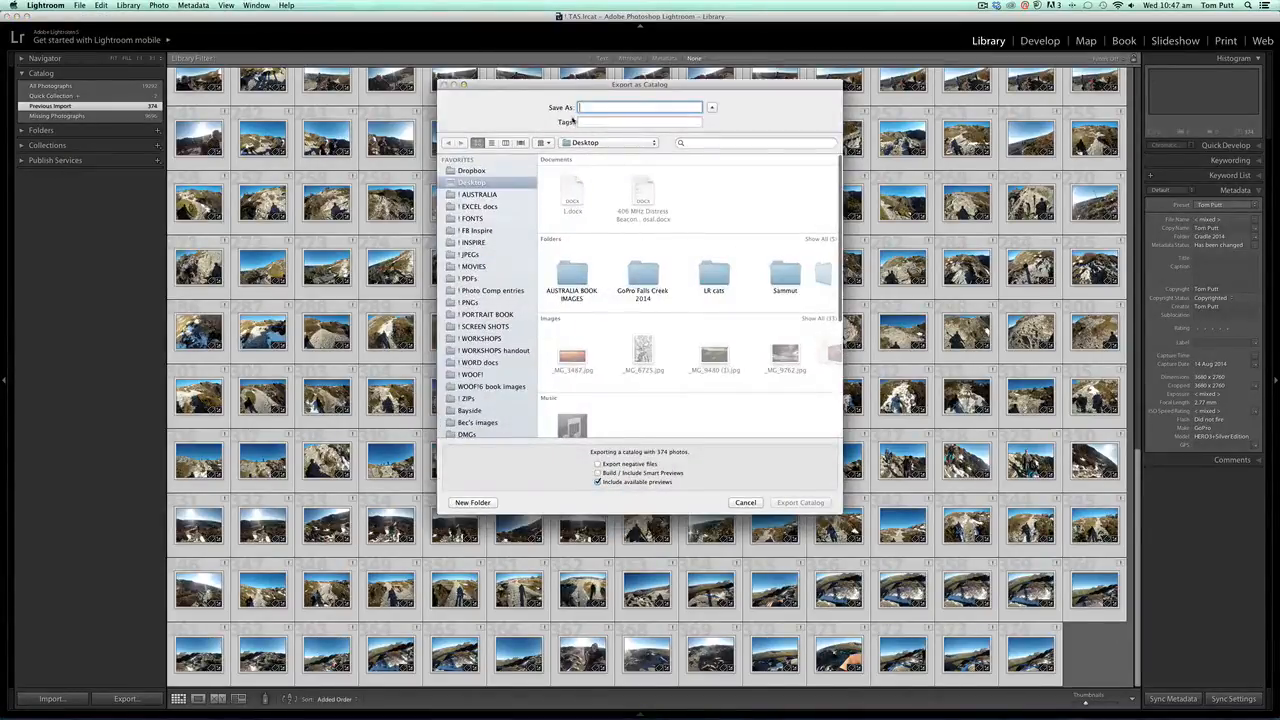
drag(672, 88, 667, 106)
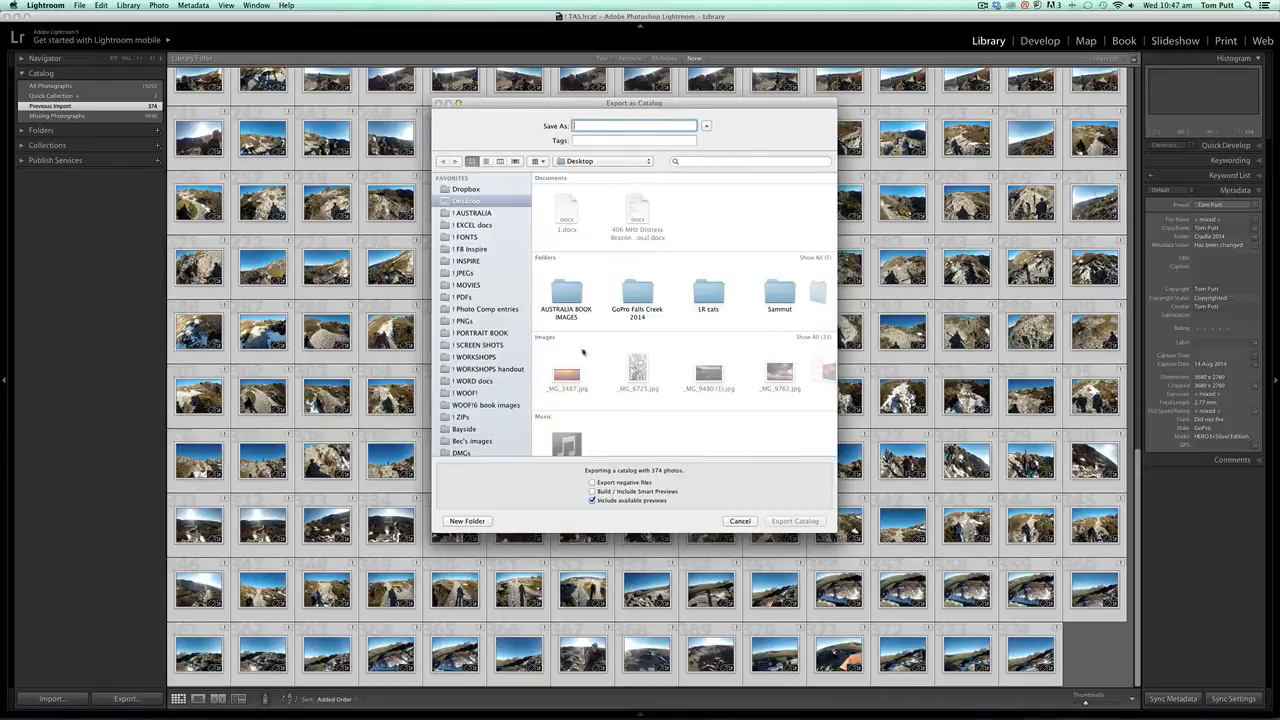
scroll(470, 300, down, 10)
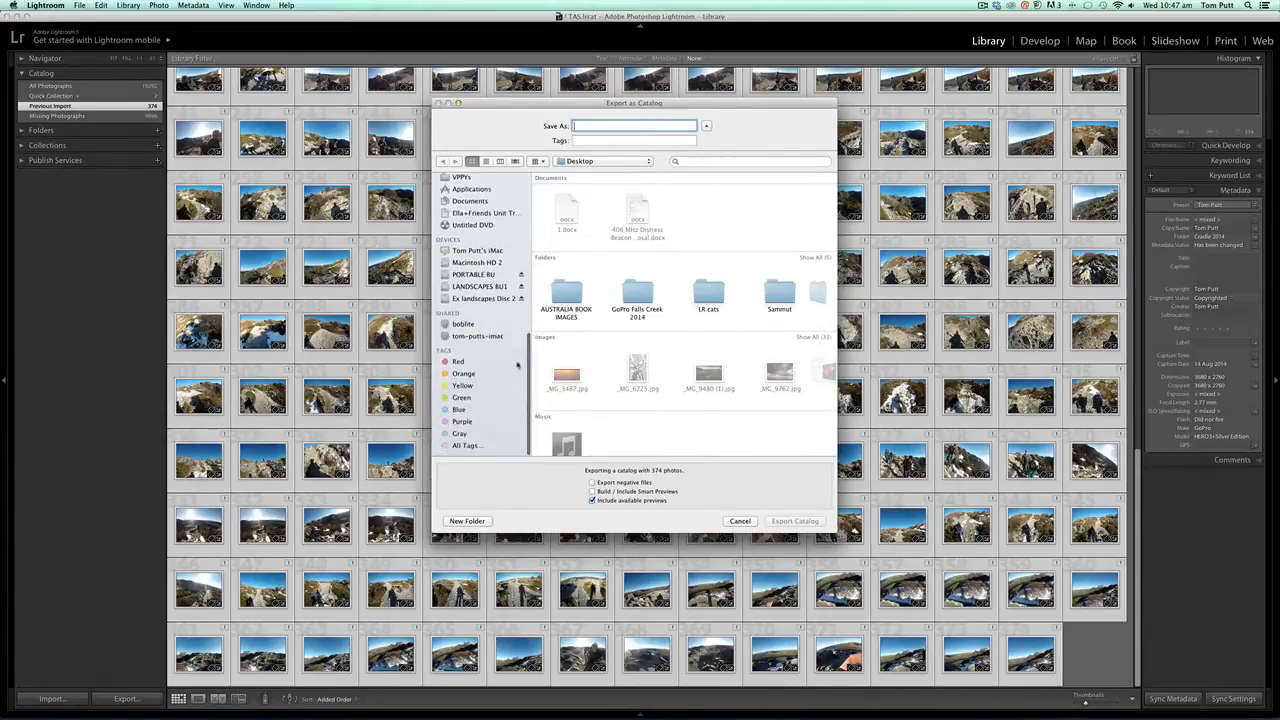
click(474, 281)
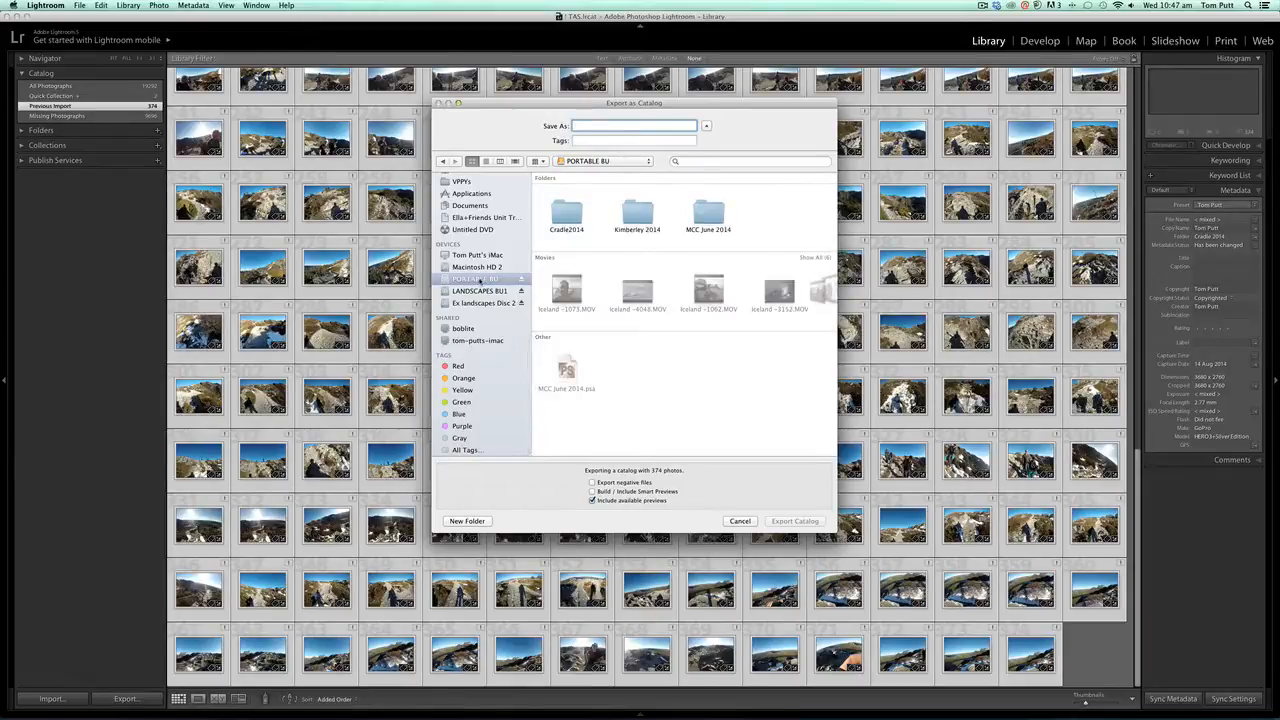
text(Cradle sept 201)
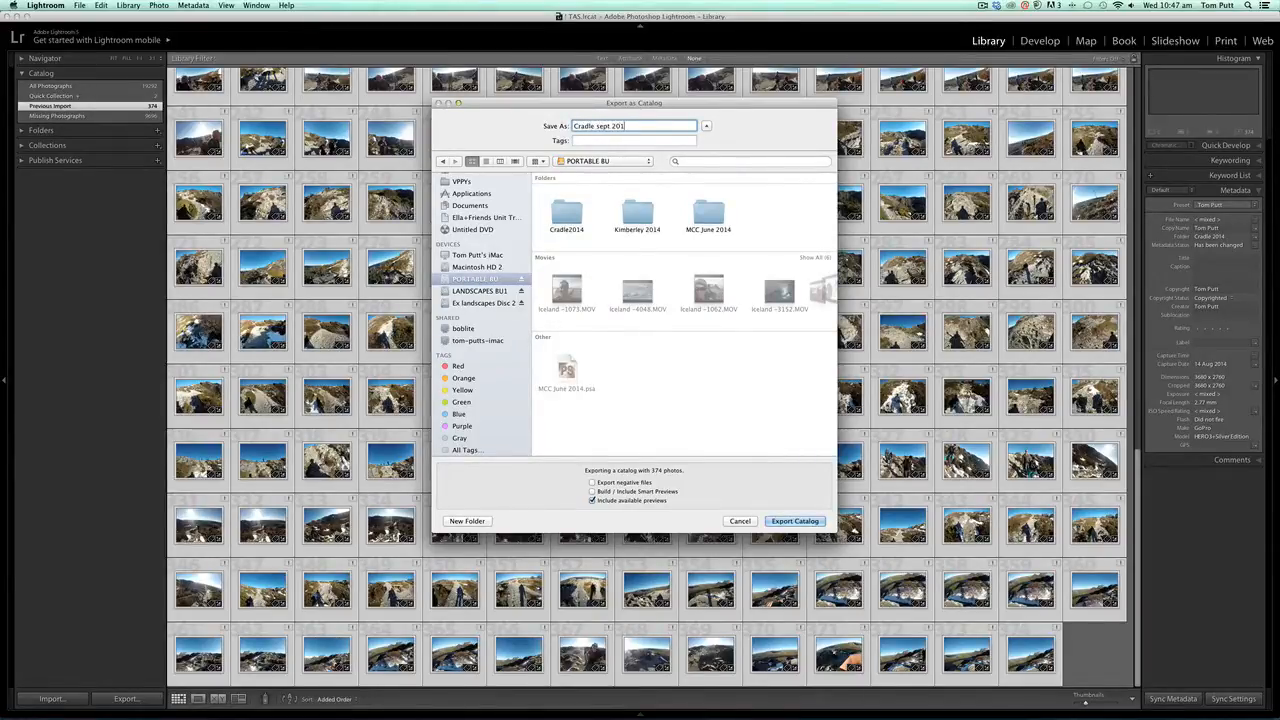
text(4)
click(593, 484)
click(632, 492)
click(790, 521)
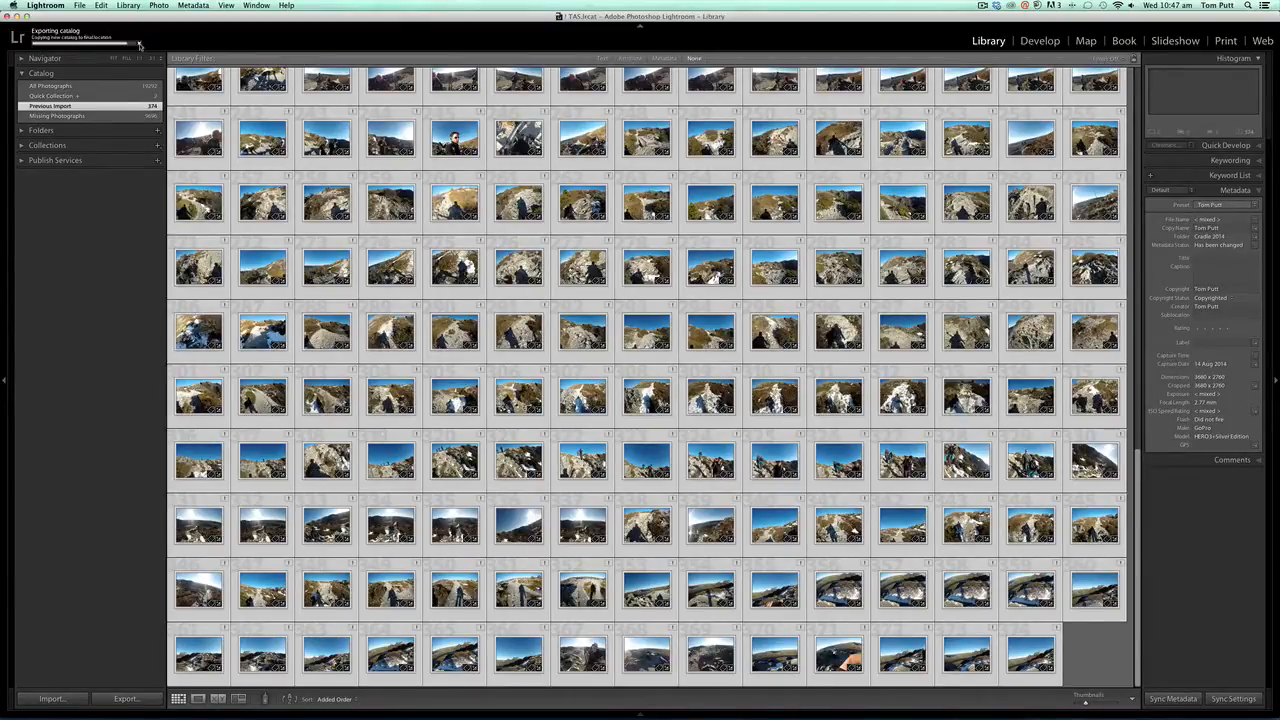
- Open the Previous Export as Catalog collection and scroll through its photos
click(811, 319)
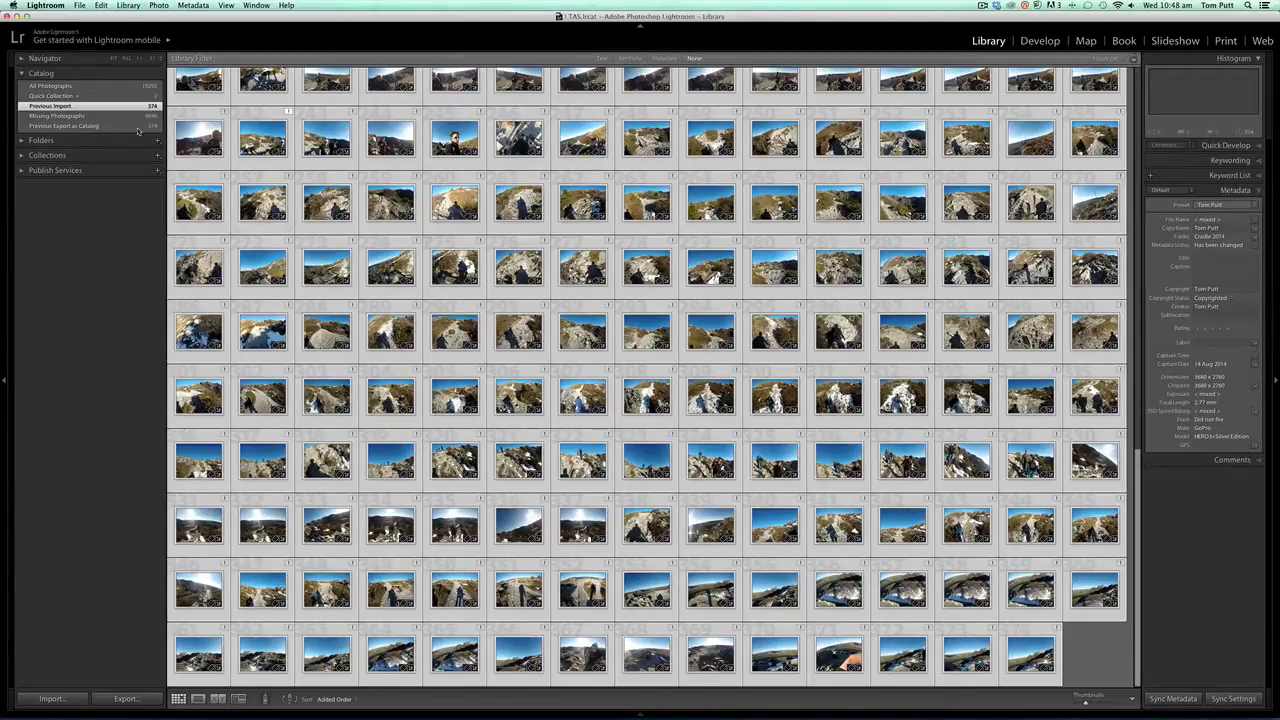
click(101, 126)
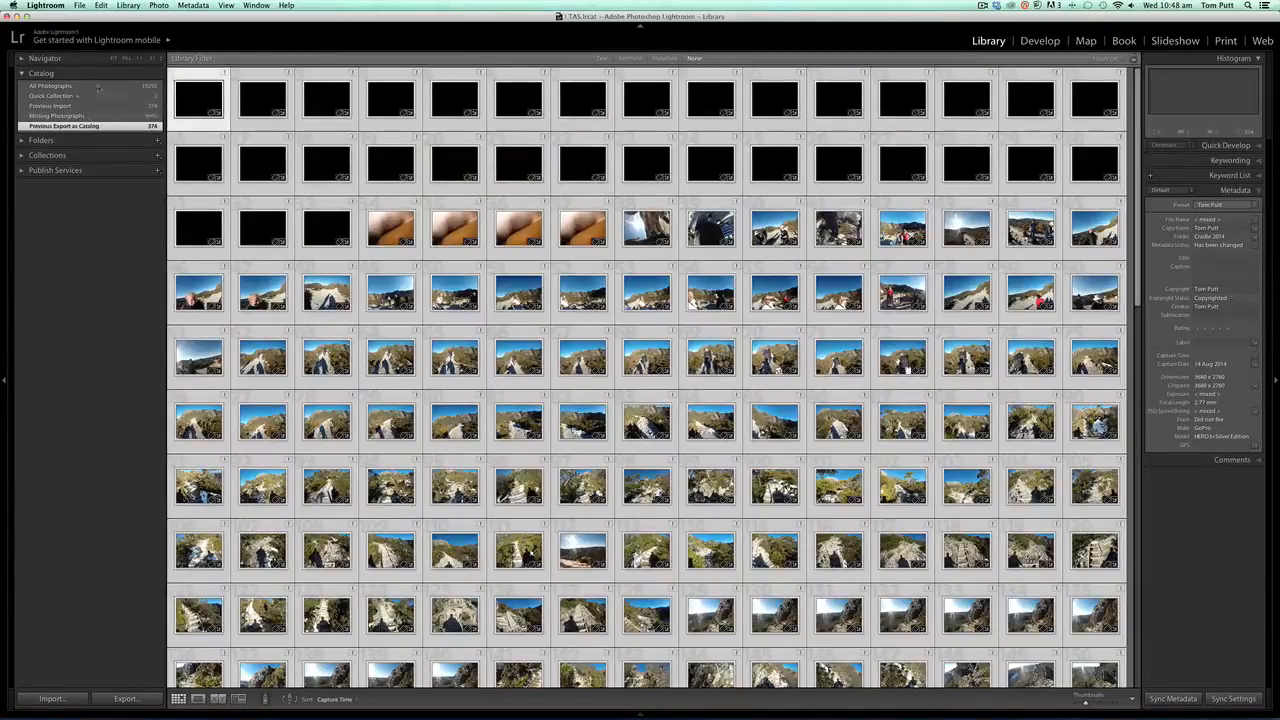
scroll(480, 200, down, 10)
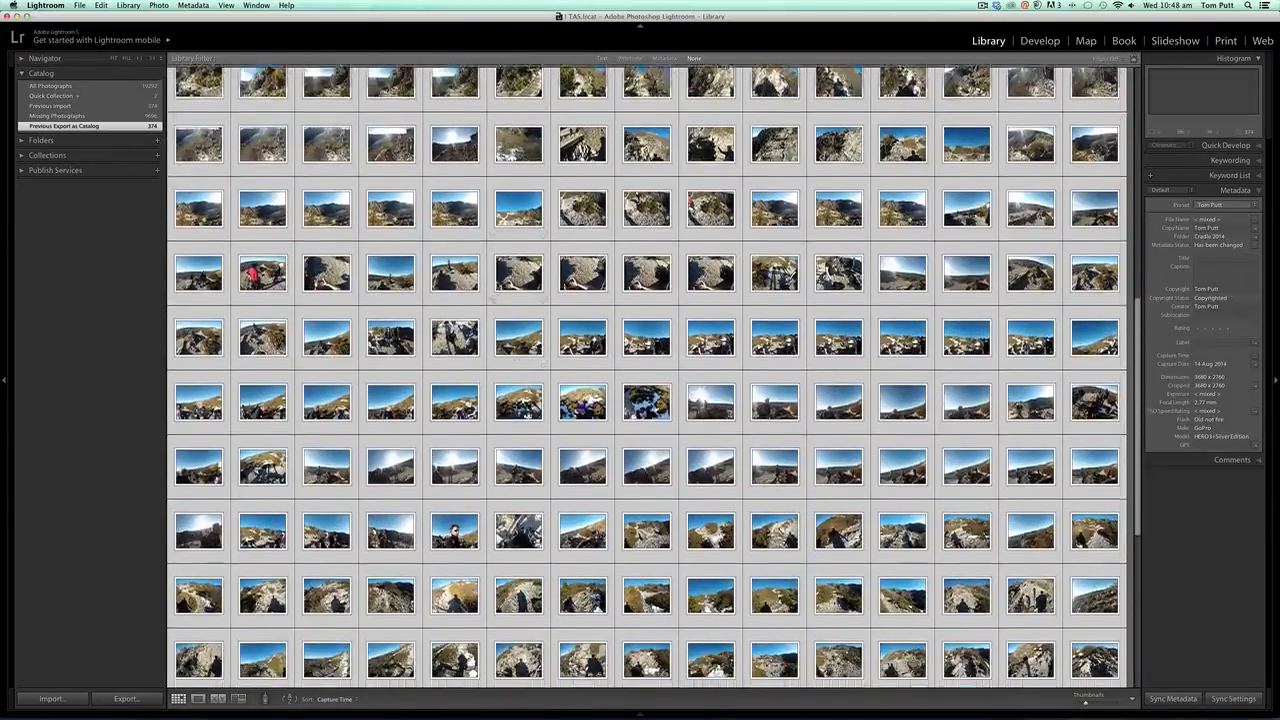
scroll(493, 305, down, 2)
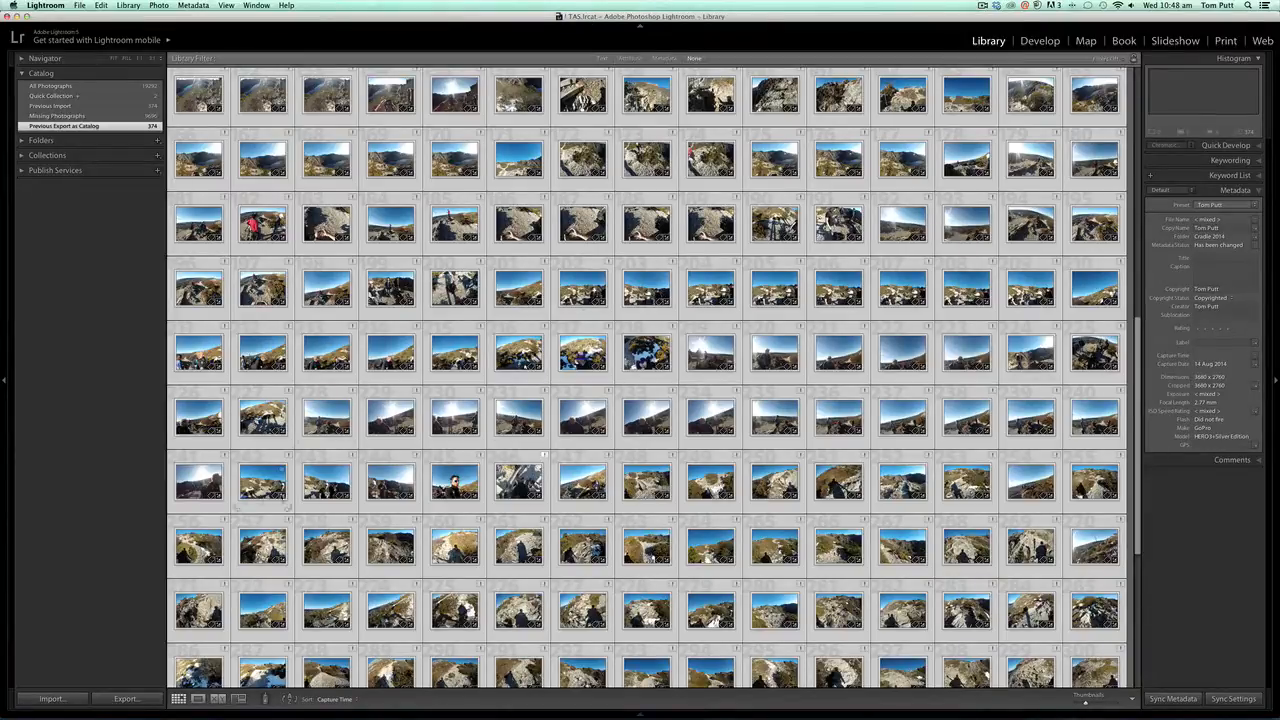
- Import from another catalog, choosing Cradle2014.lrcat in the Cradle2014 folder on PORTABLE BU, and start its background upgrade
click(79, 5)
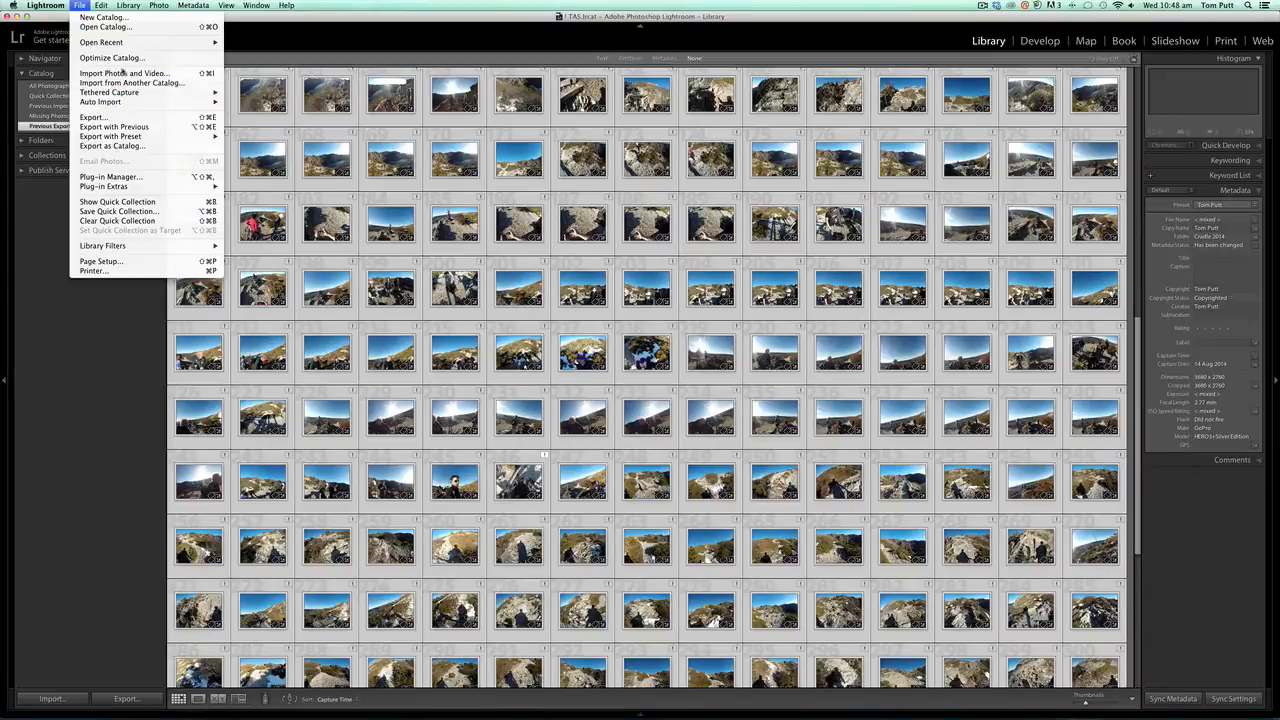
click(198, 84)
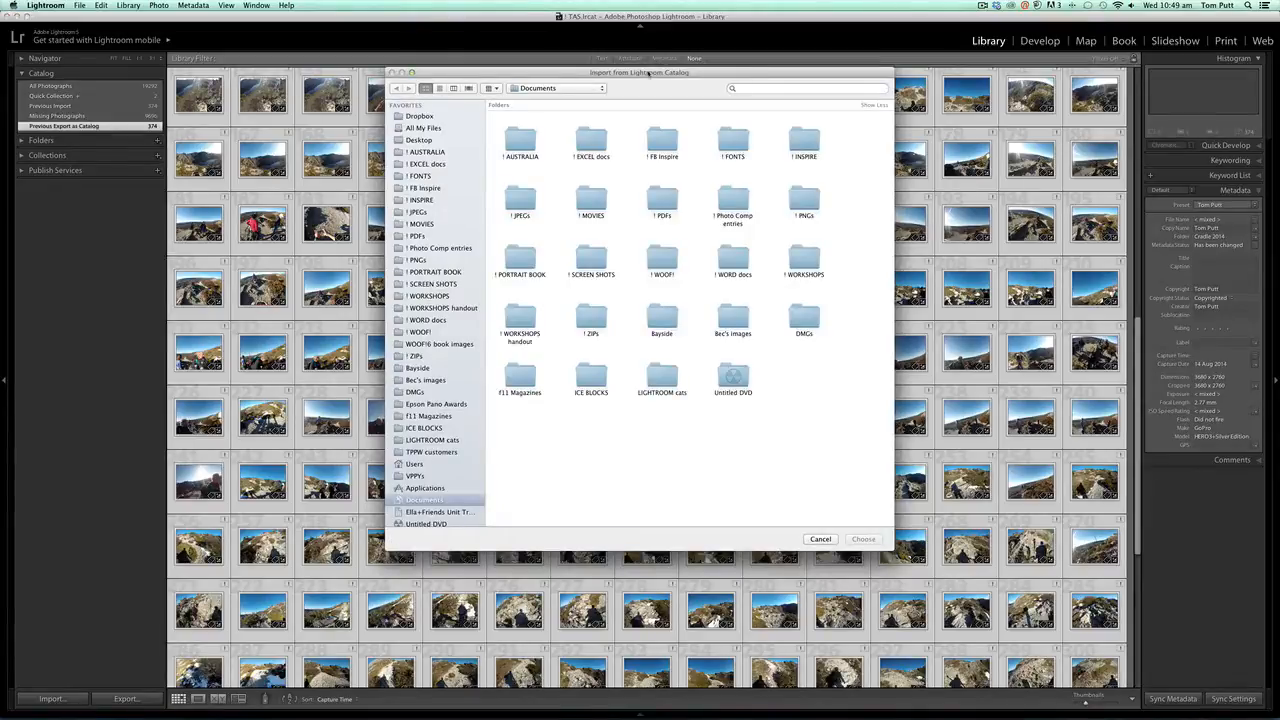
scroll(405, 470, down, 5)
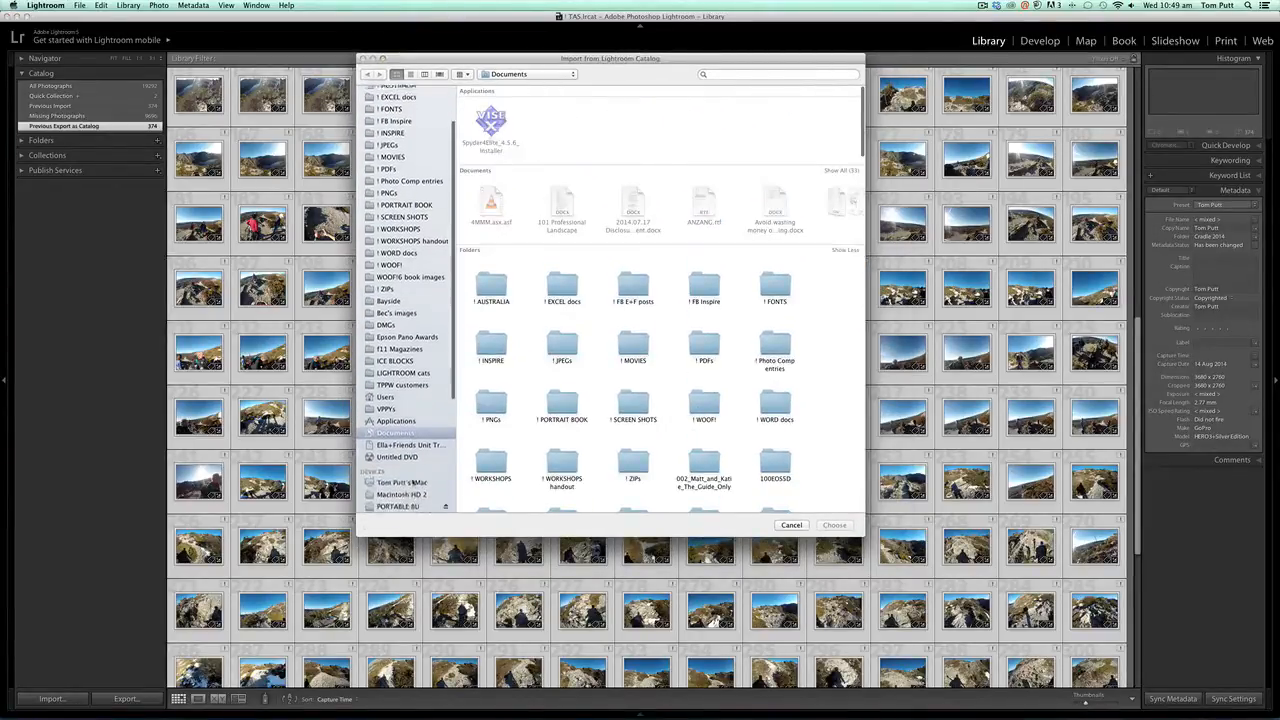
click(400, 448)
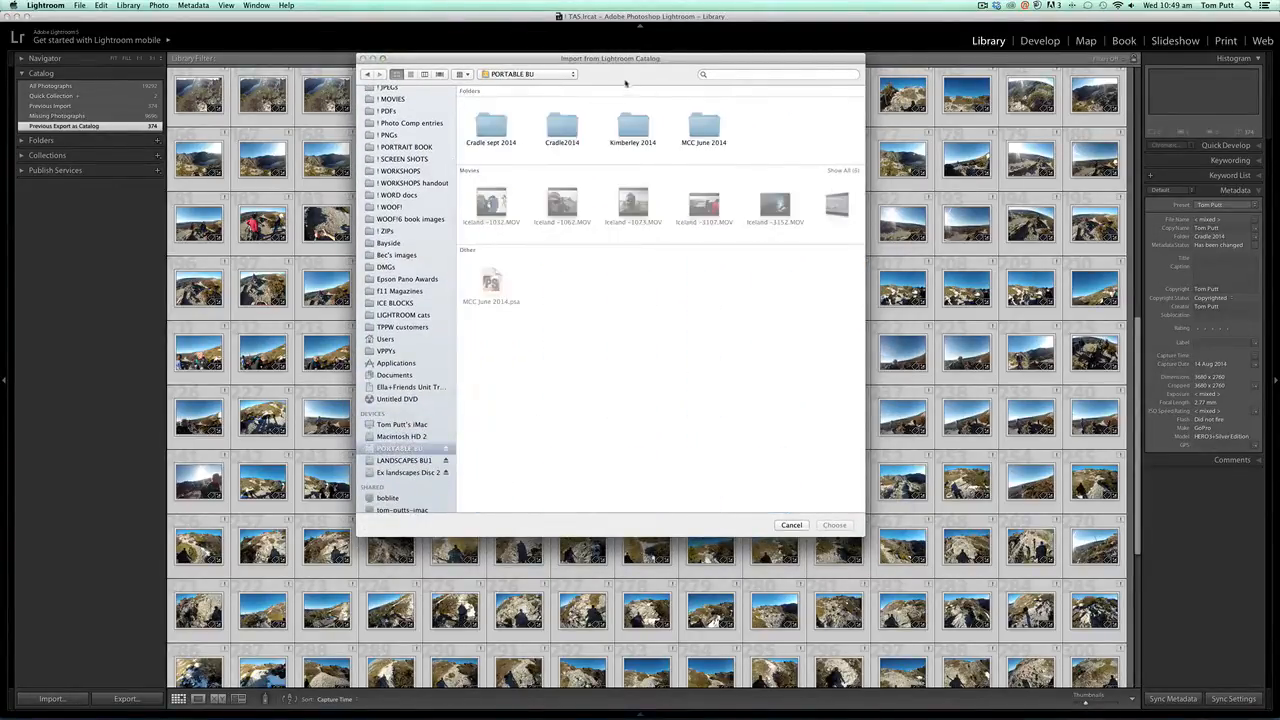
click(554, 123)
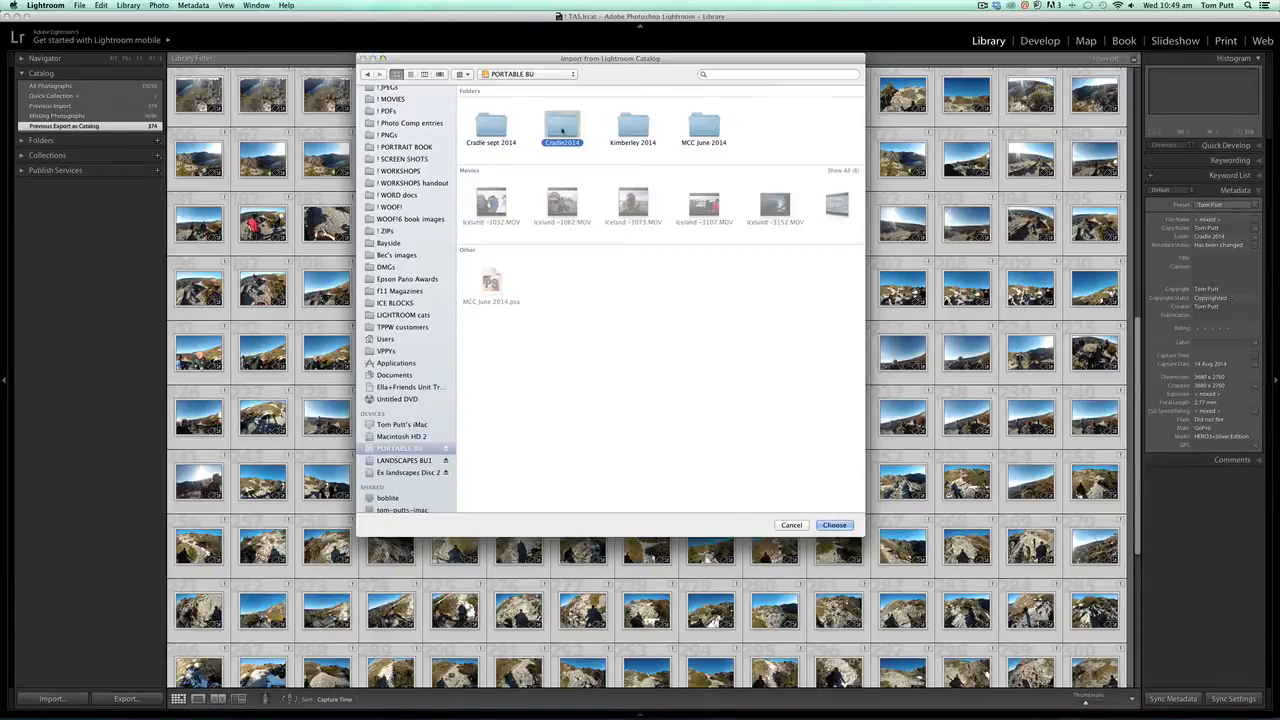
double_click(562, 128)
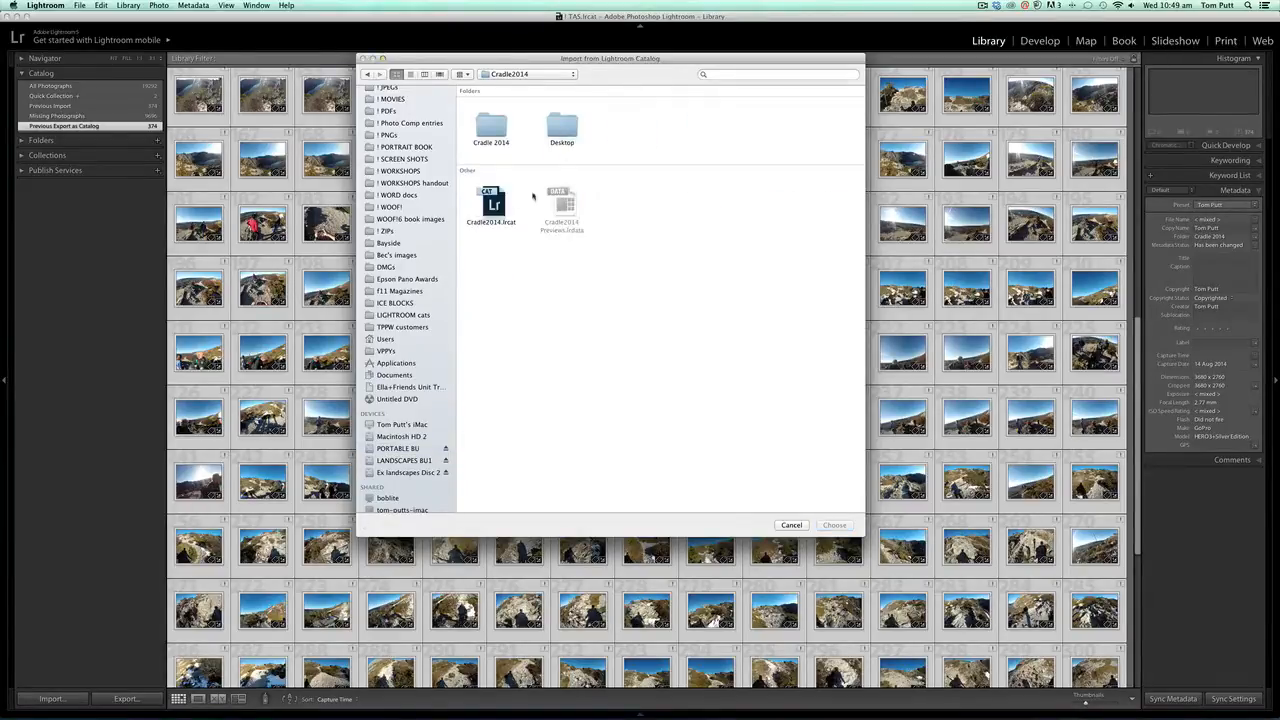
click(500, 208)
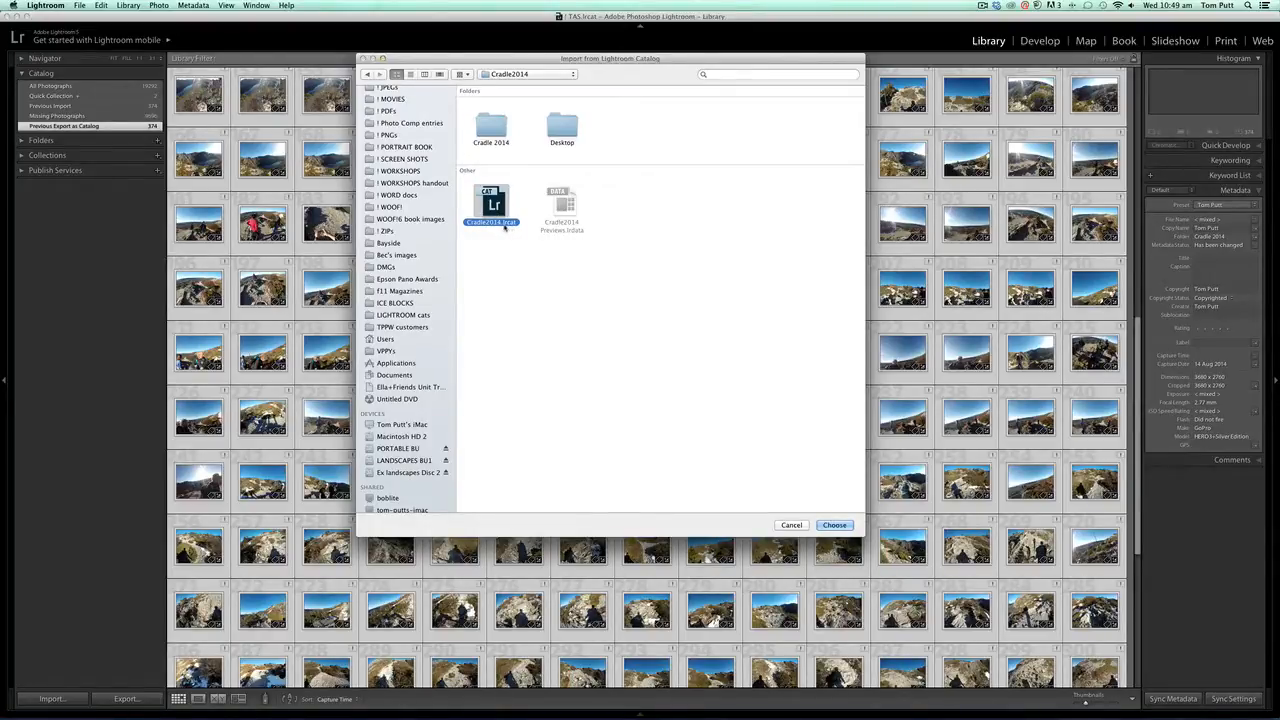
click(835, 525)
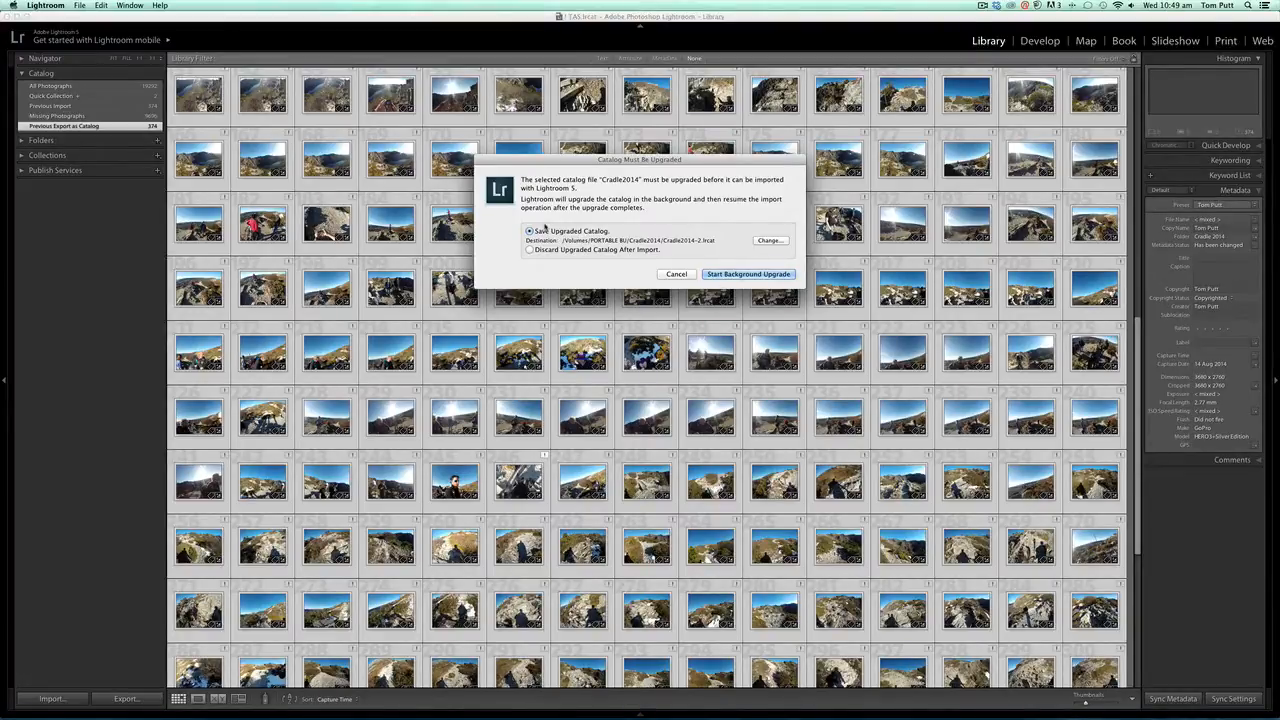
click(729, 273)
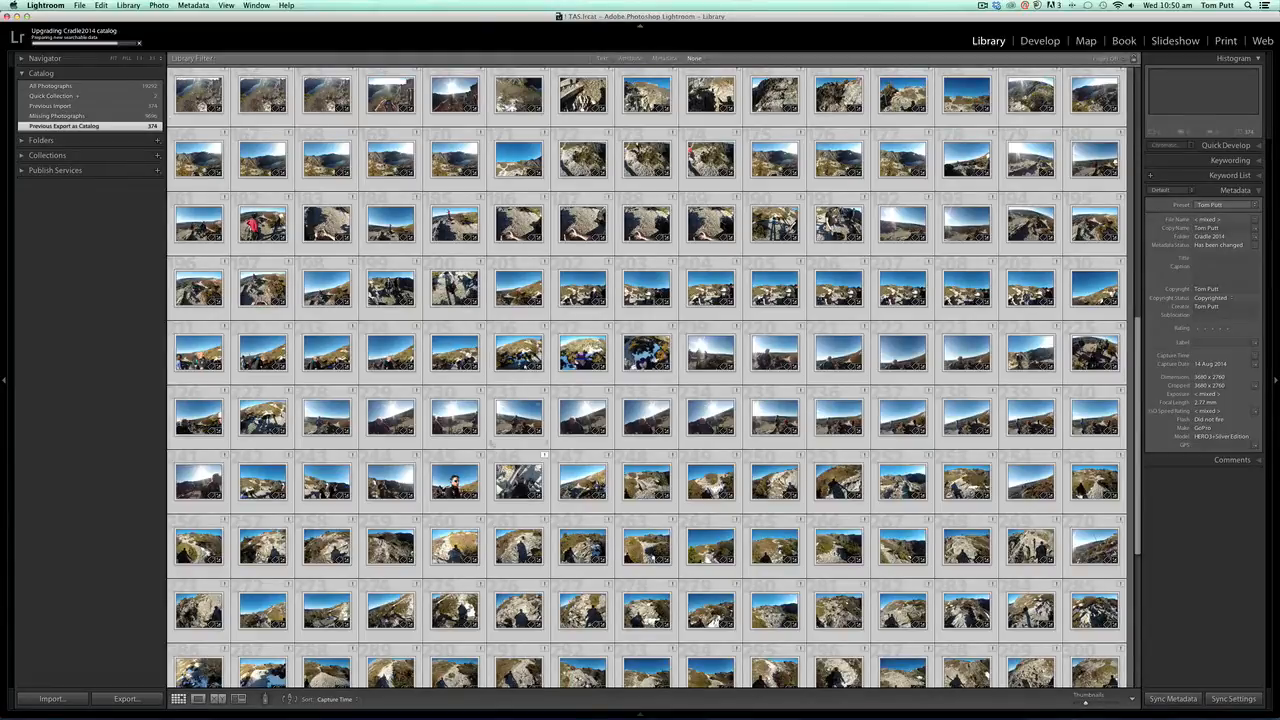
mouse_move(590, 712)
mouse_move(702, 717)
click(714, 695)
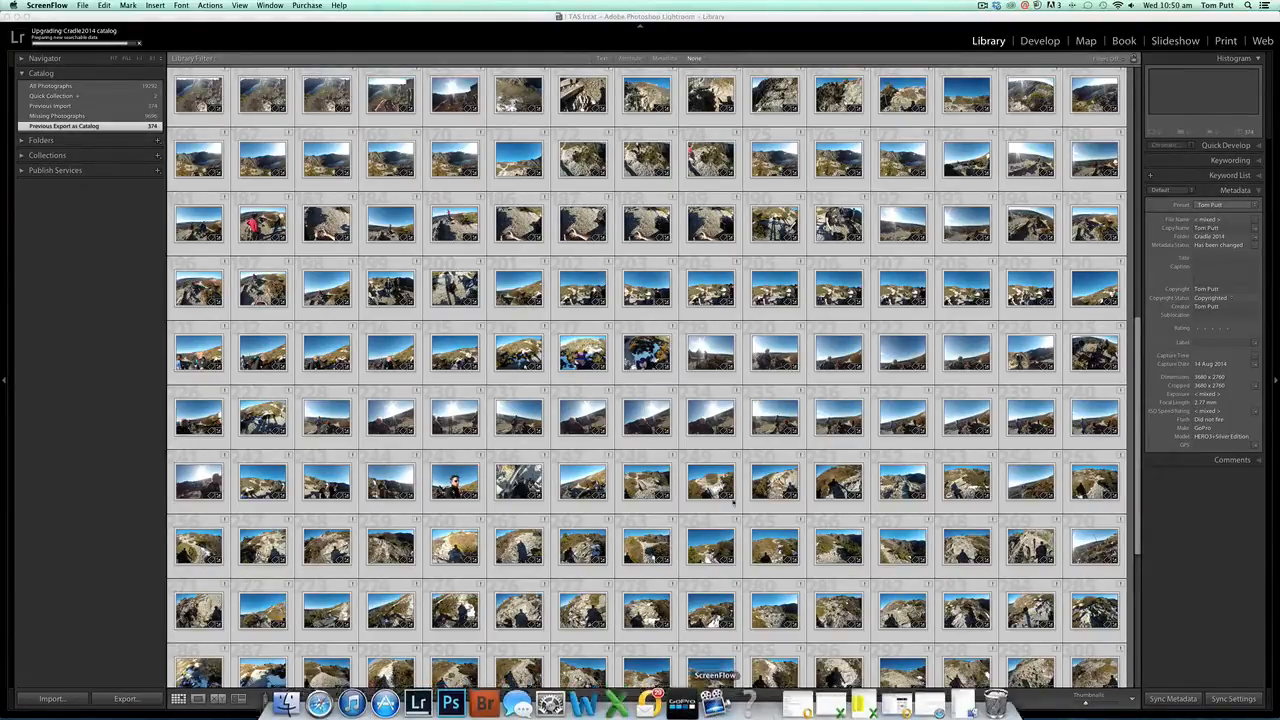
click(655, 17)
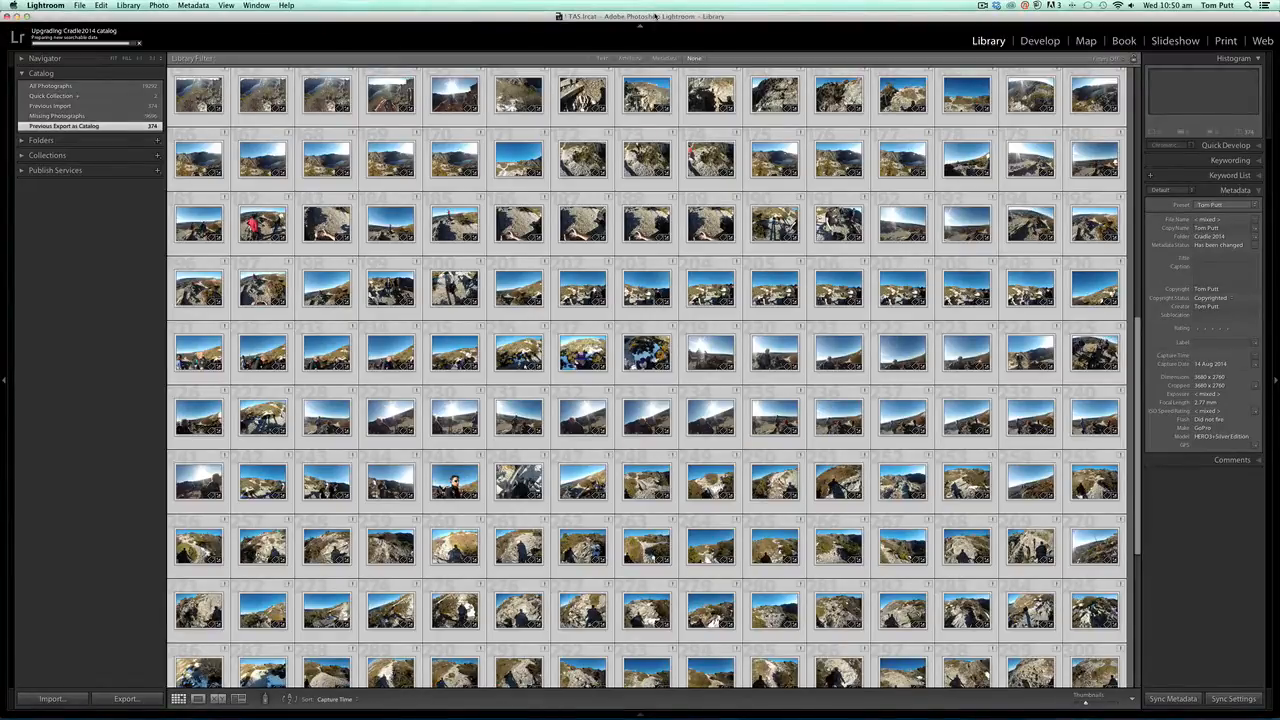
mouse_move(655, 17)
mouse_down()
mouse_move(656, 43)
mouse_move(656, 15)
mouse_up()
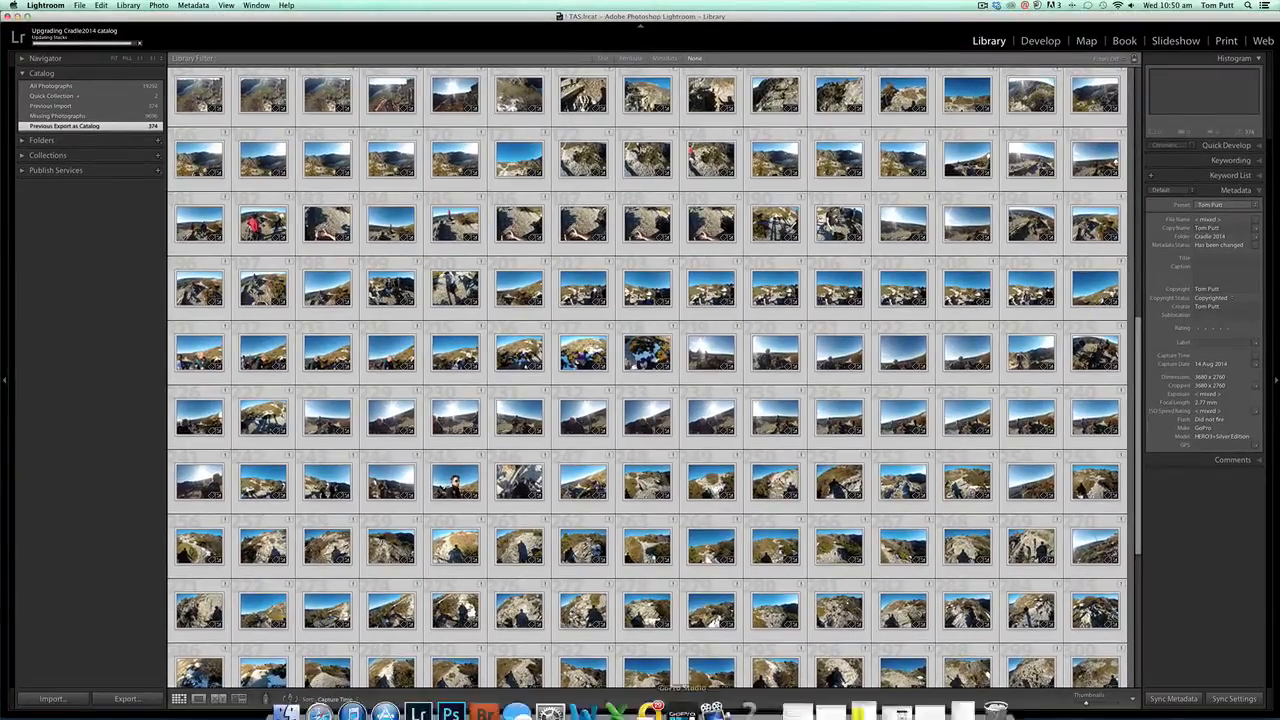
click(713, 700)
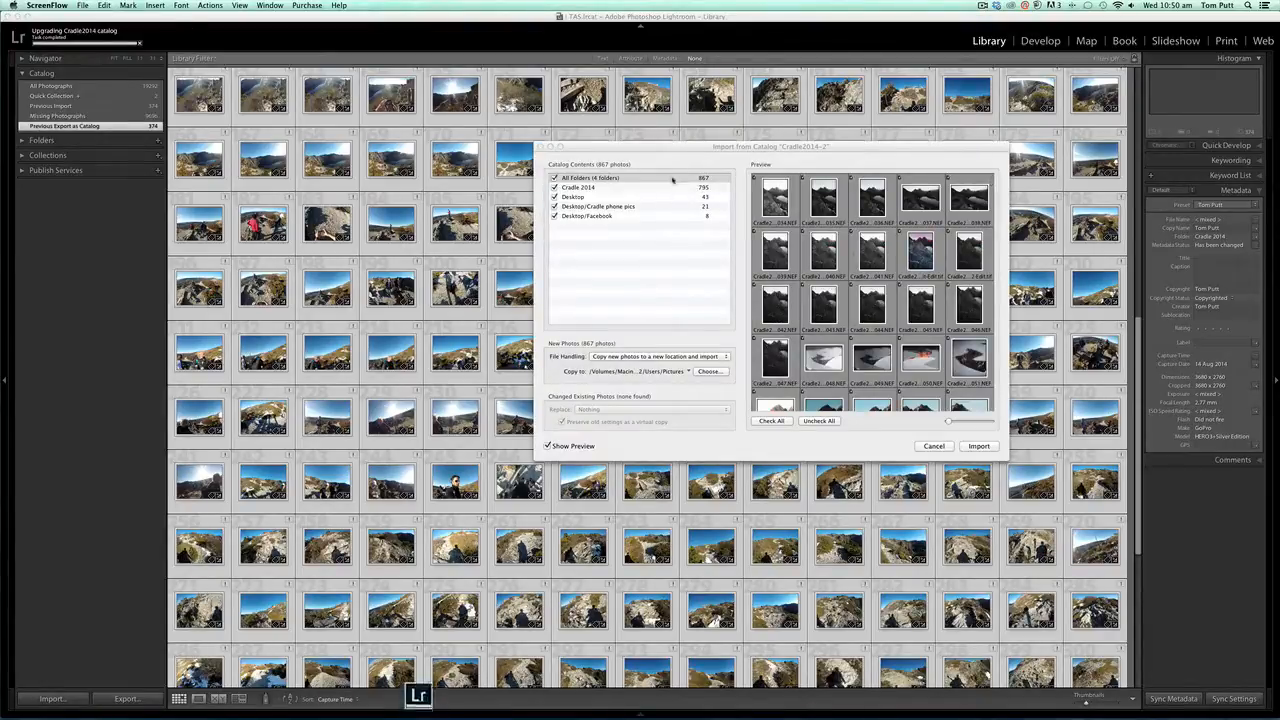
drag(698, 149, 583, 129)
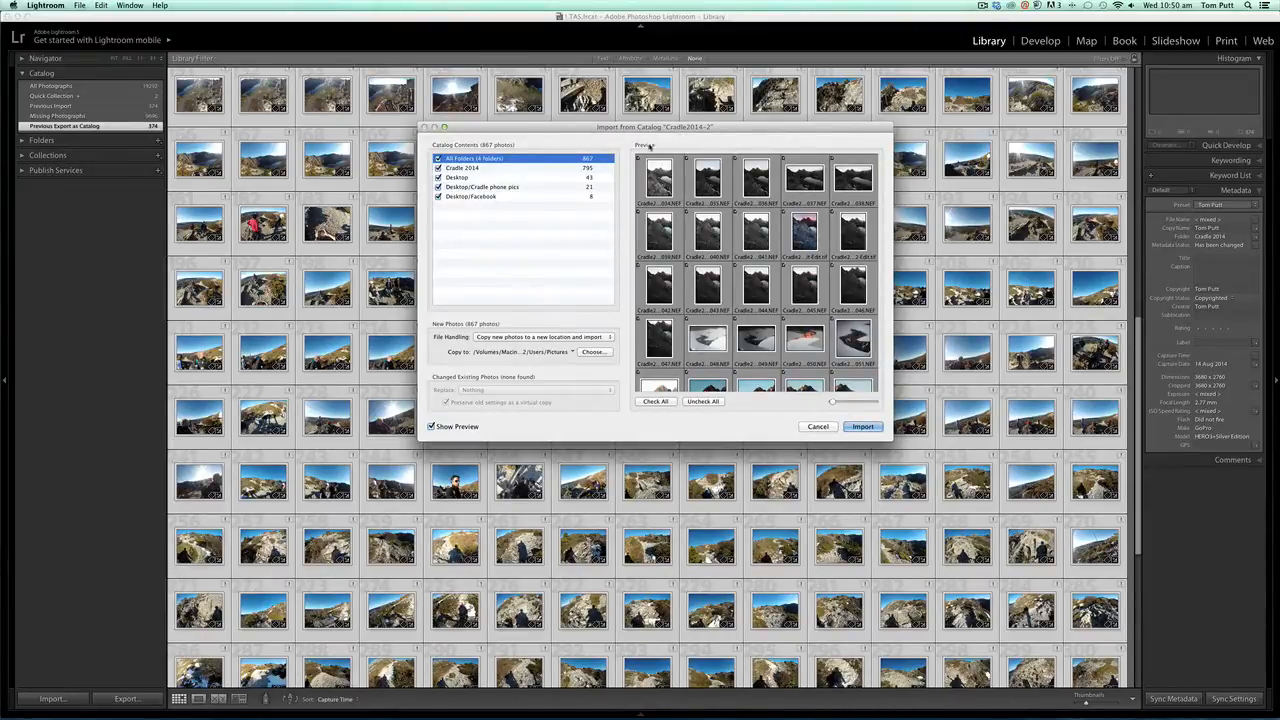
scroll(768, 290, down, 10)
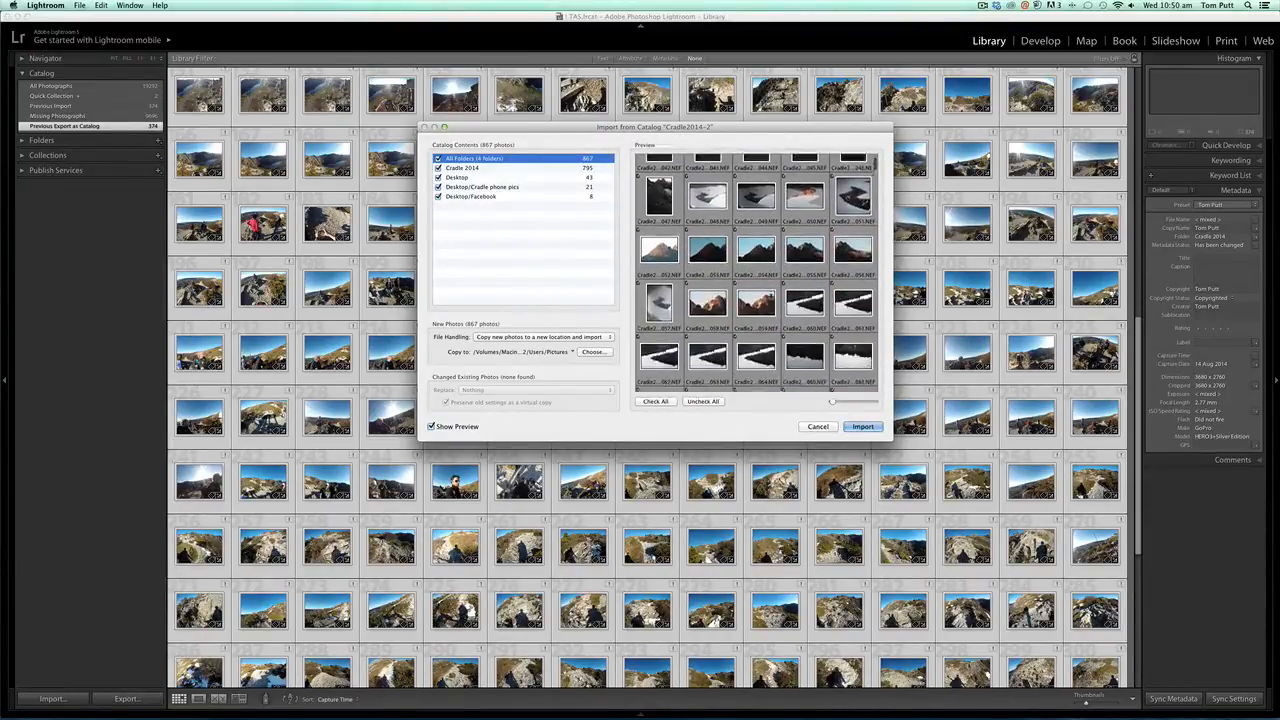
scroll(770, 297, down, 5)
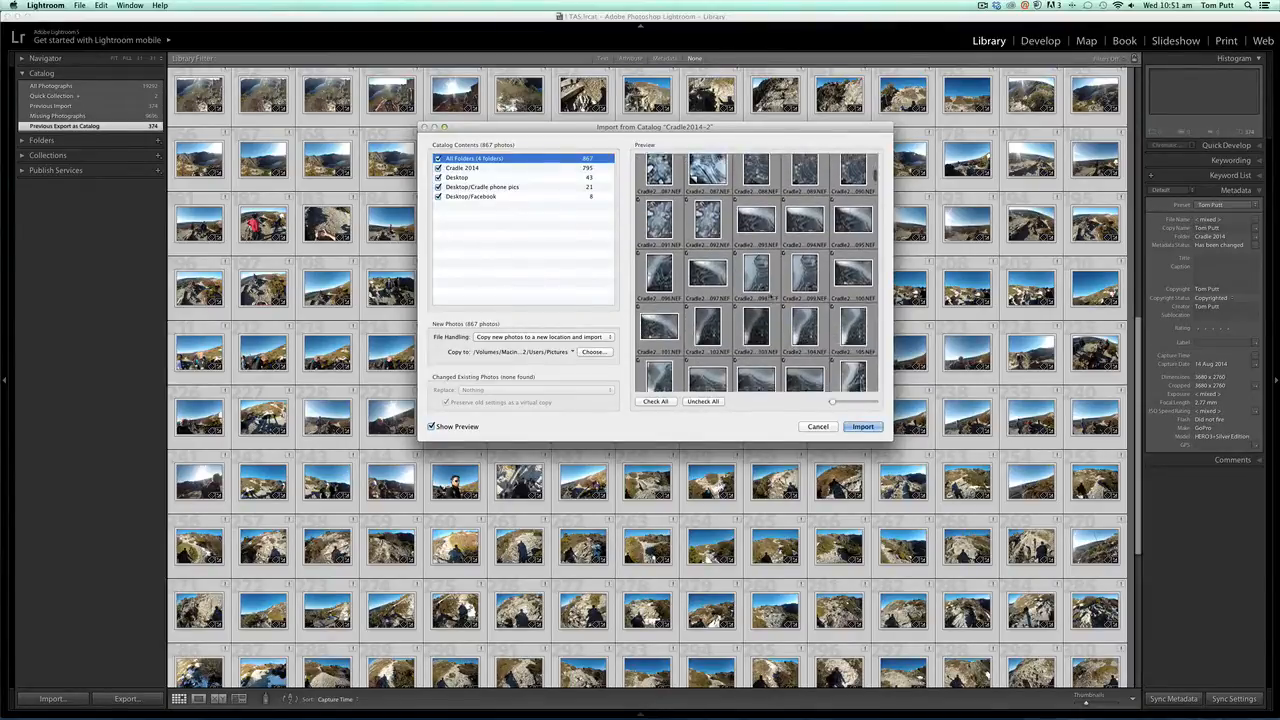
scroll(770, 297, down, 3)
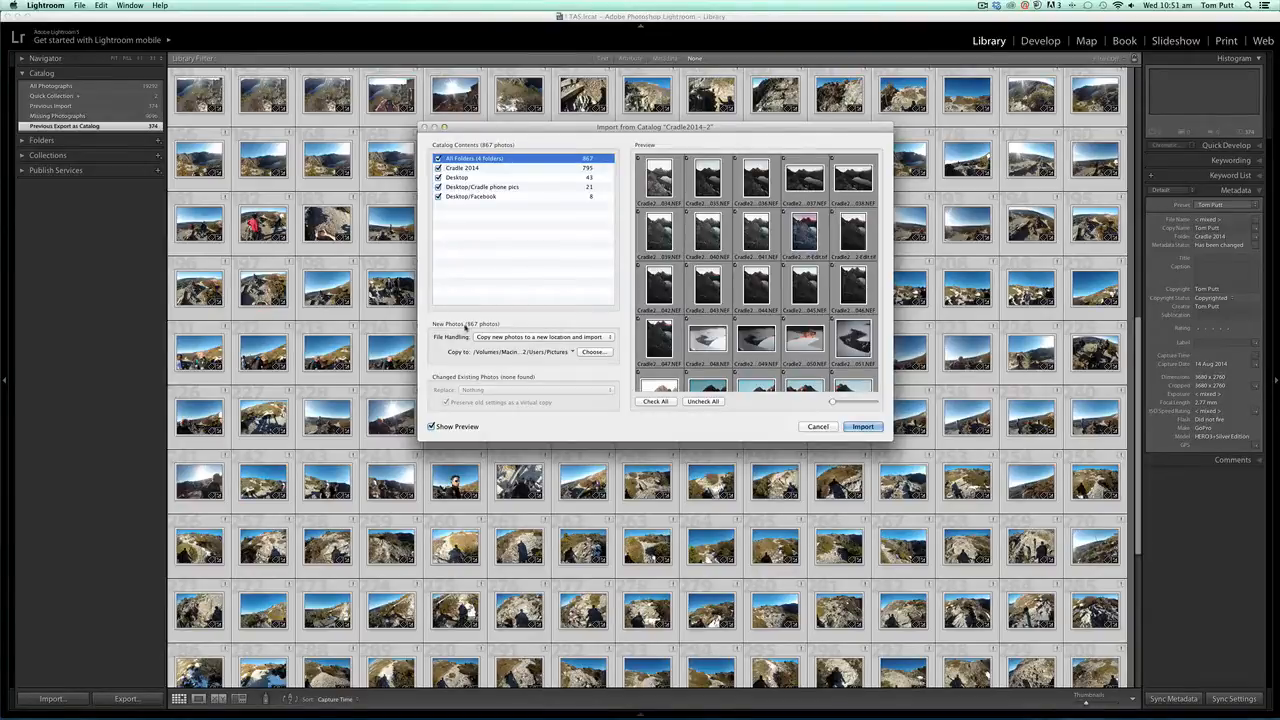
click(532, 337)
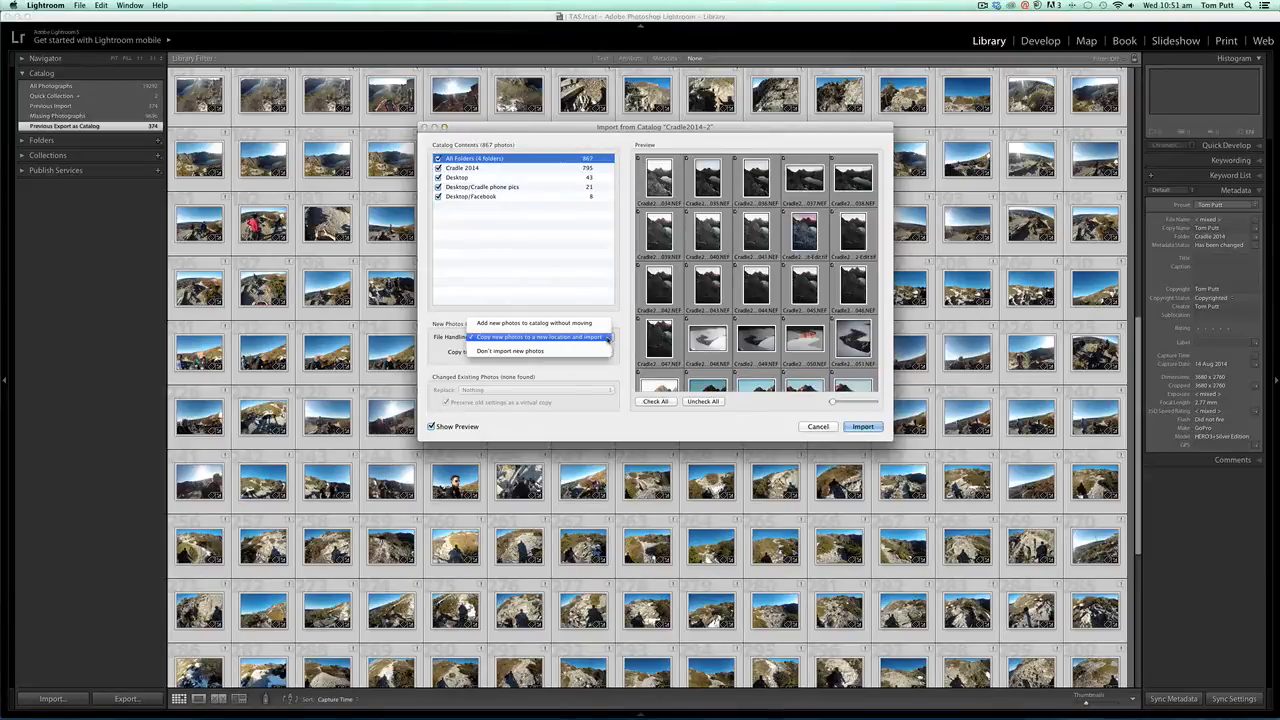
click(591, 338)
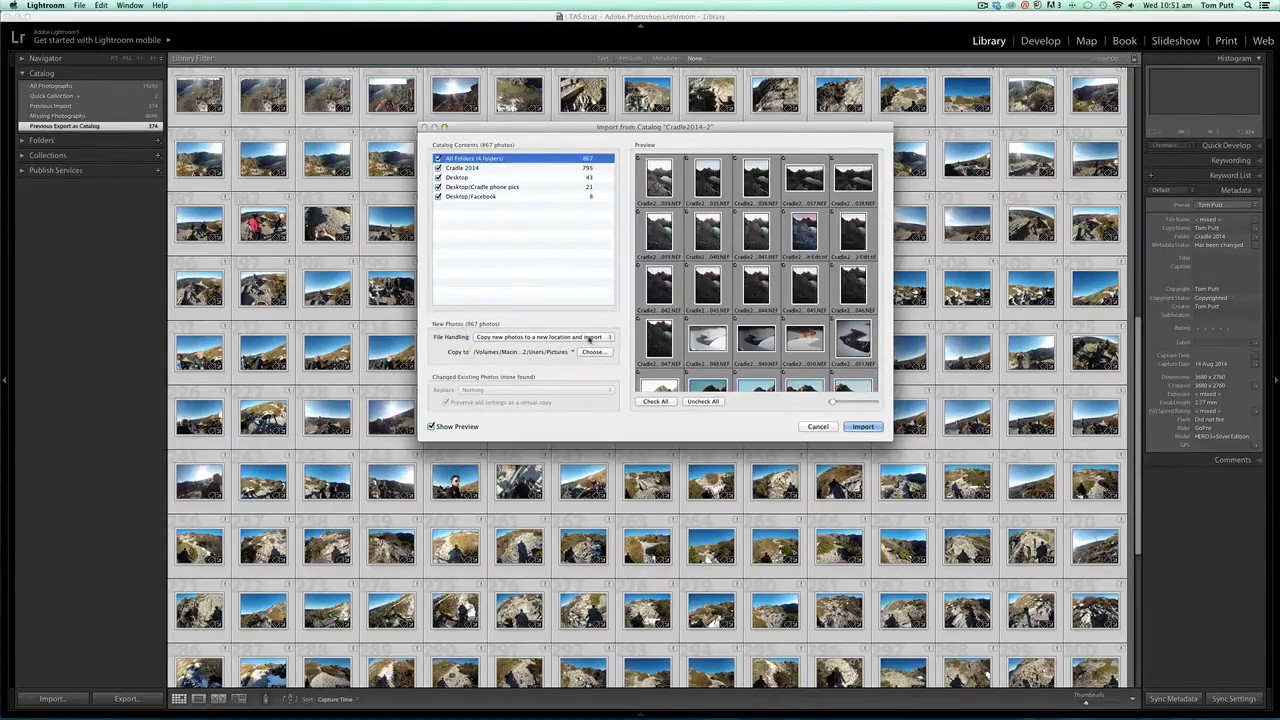
click(863, 427)
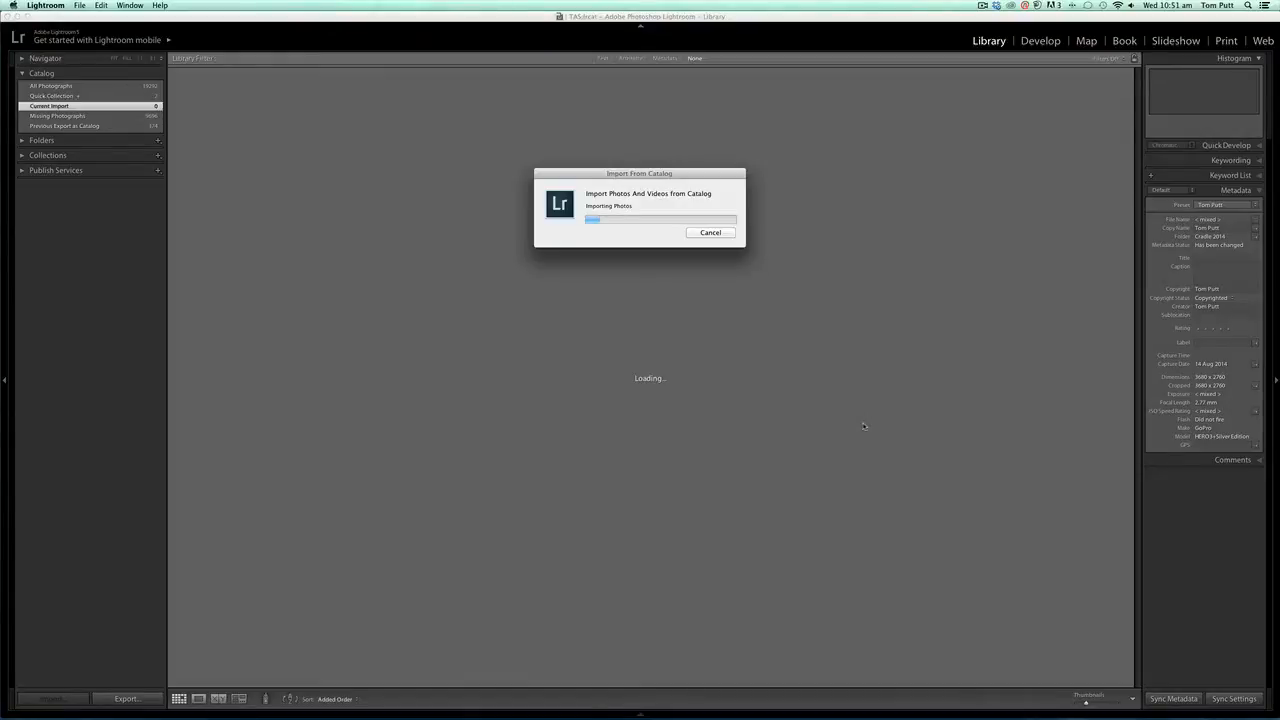
click(710, 232)
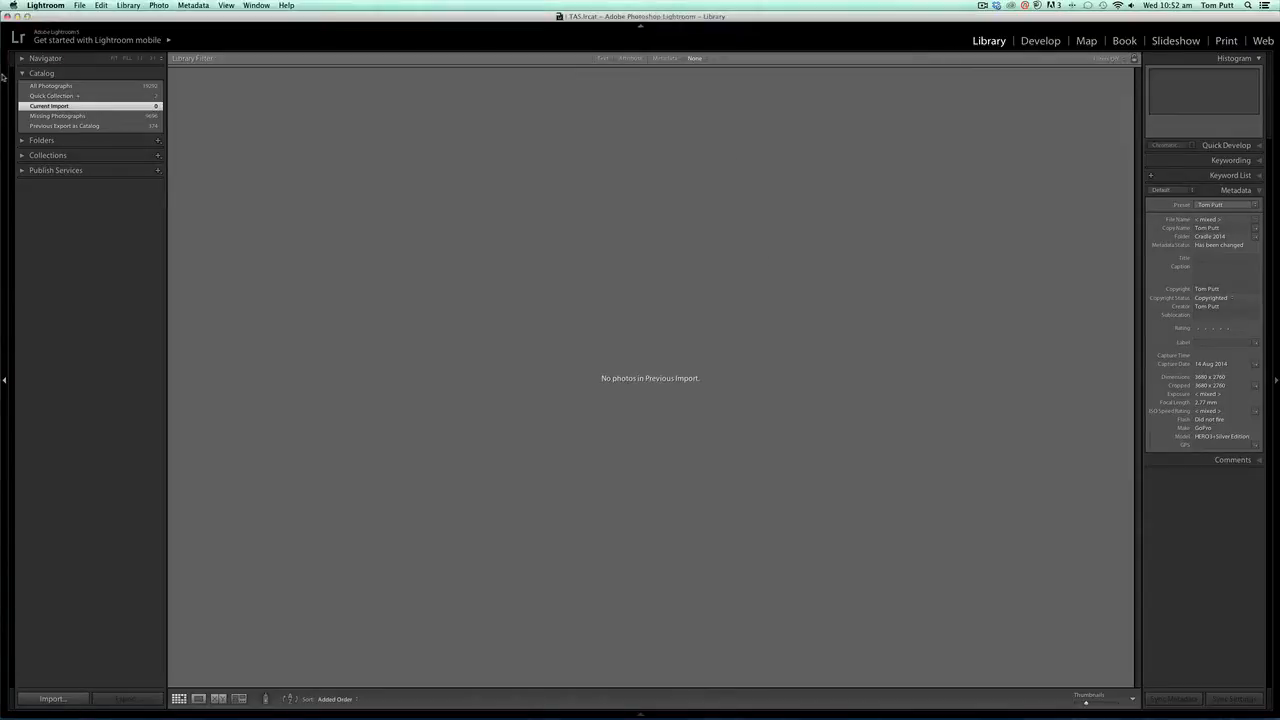
- Reopen Import from Another Catalog and choose the upgraded Cradle2014-2.lrcat catalog
click(83, 5)
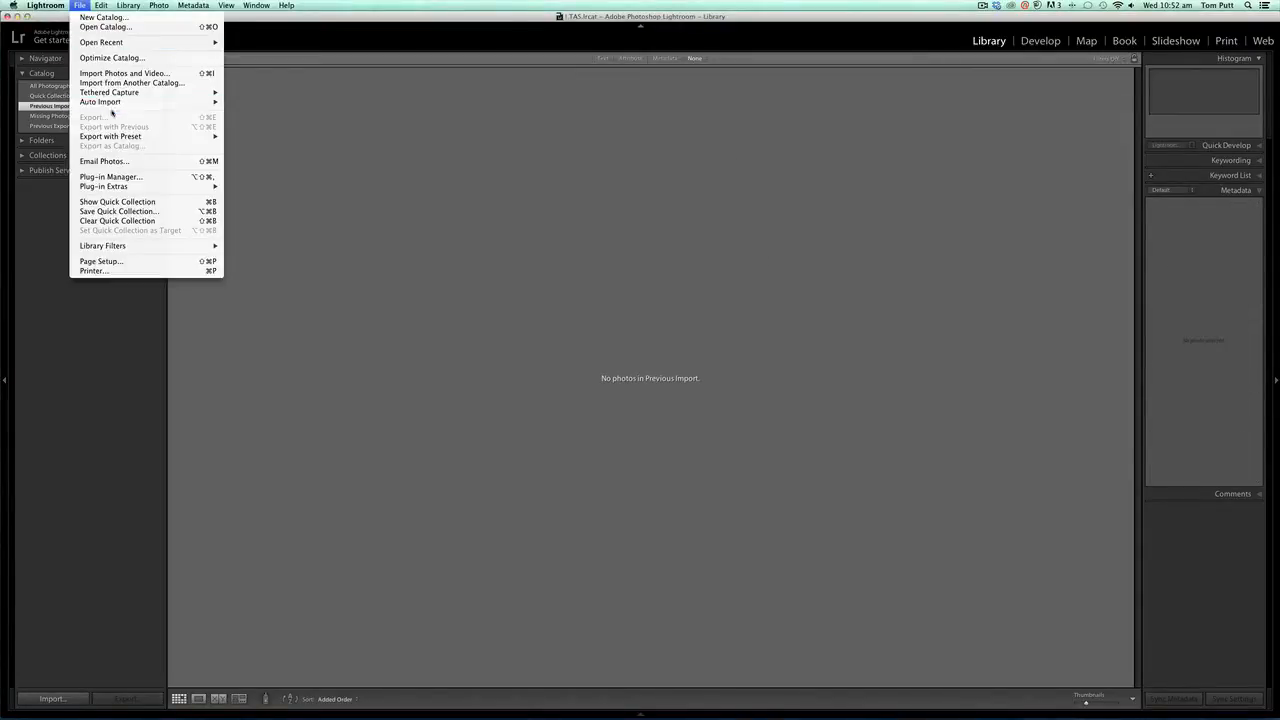
click(118, 85)
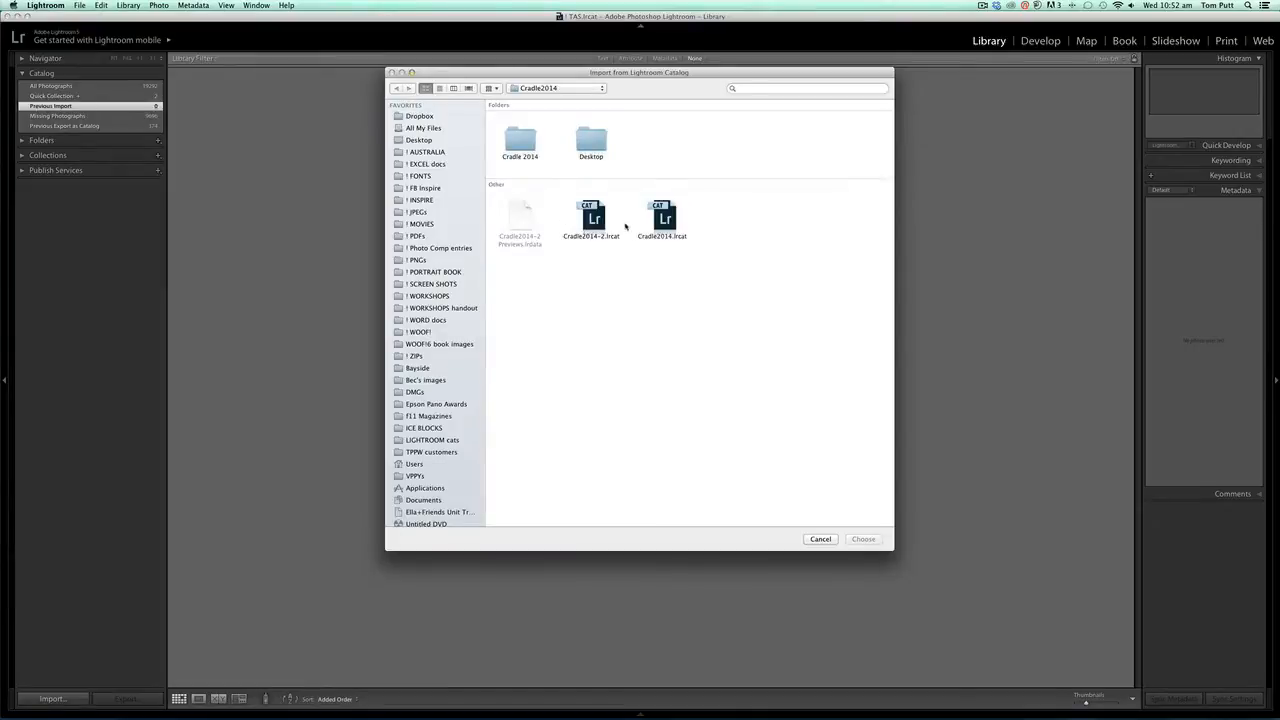
click(594, 223)
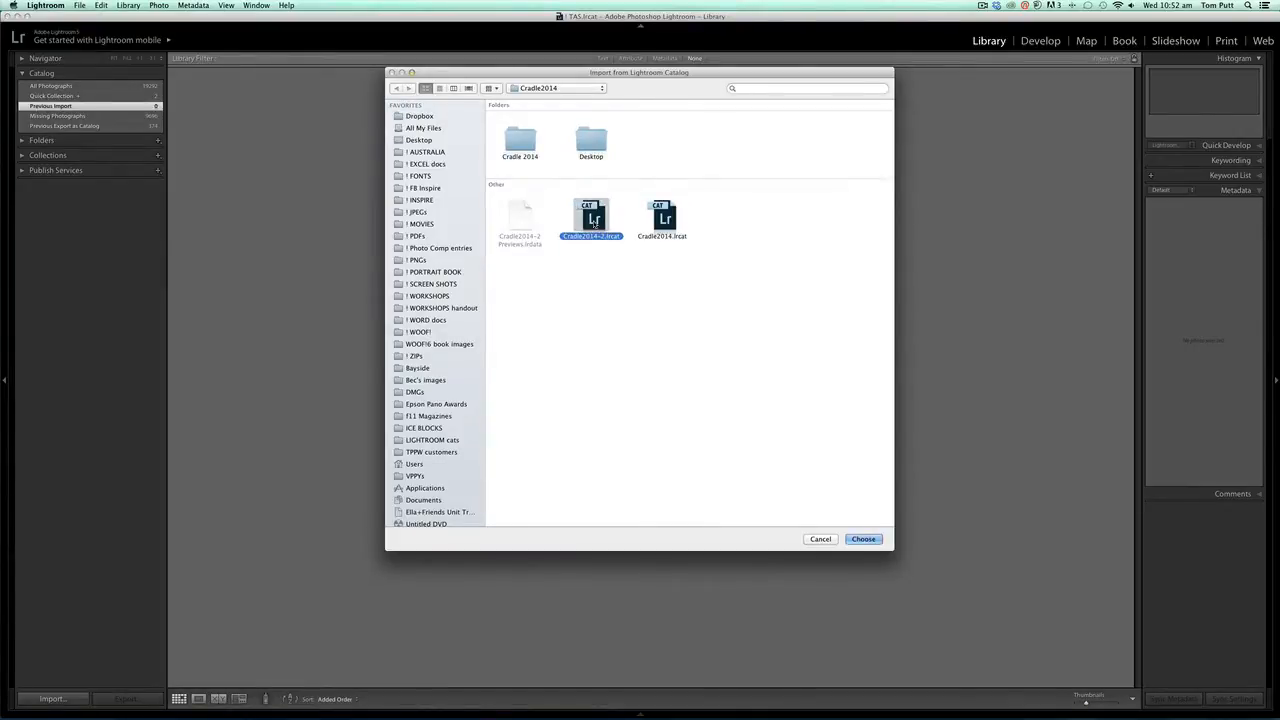
click(863, 539)
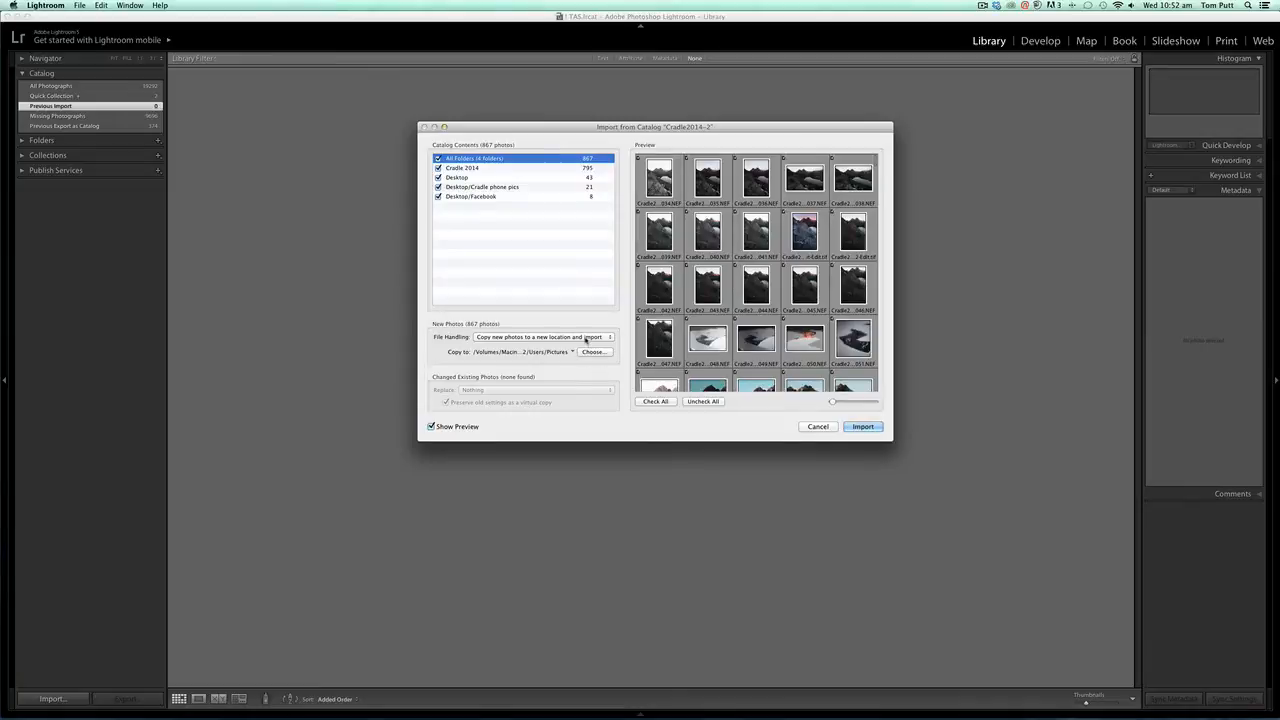
- Copy the new photos into Lightroom Landscapes > Tasmania > Cradle 2014 on LANDSCAPES BU1 and start the import
click(587, 338)
click(587, 339)
click(591, 352)
scroll(482, 447, down, 10)
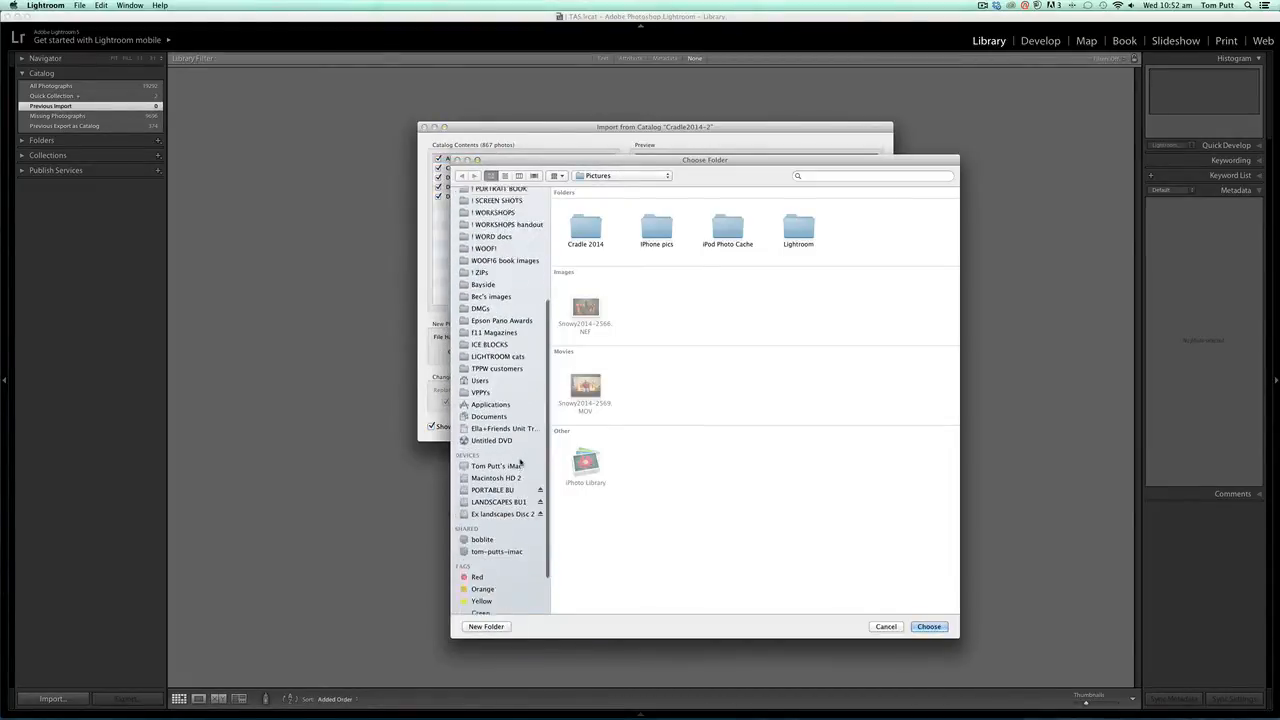
click(492, 447)
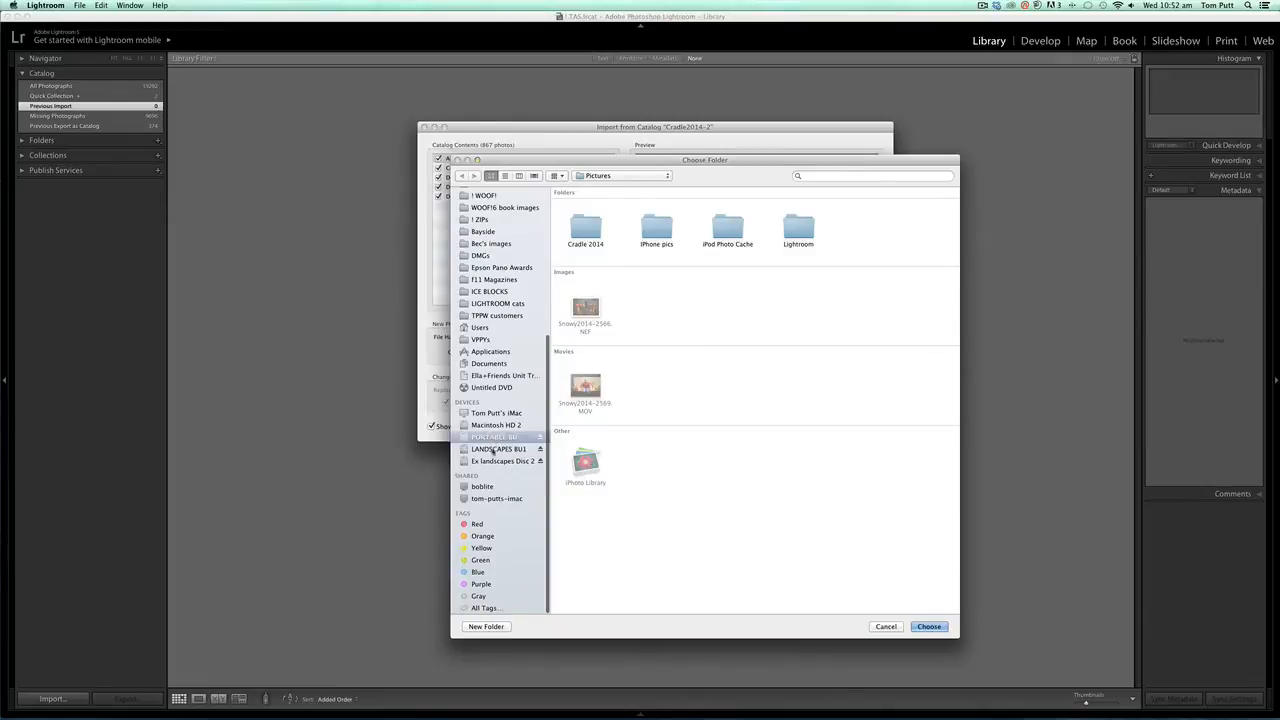
double_click(587, 226)
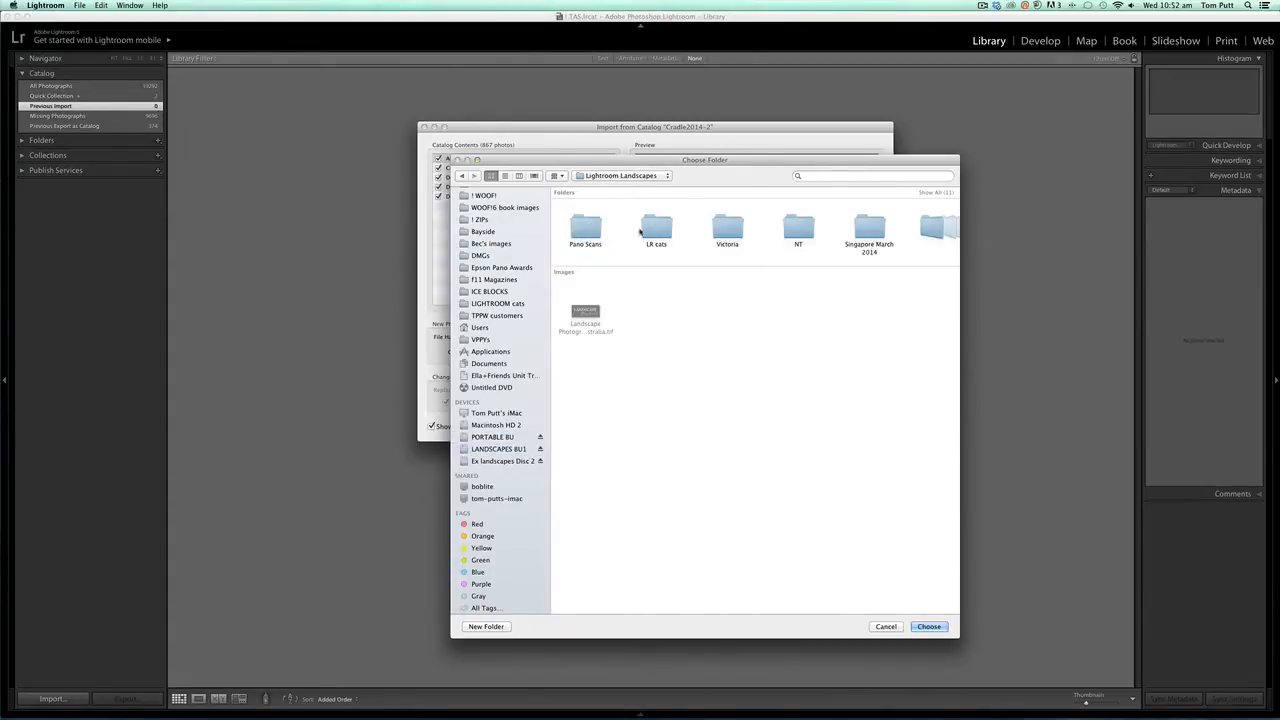
click(505, 175)
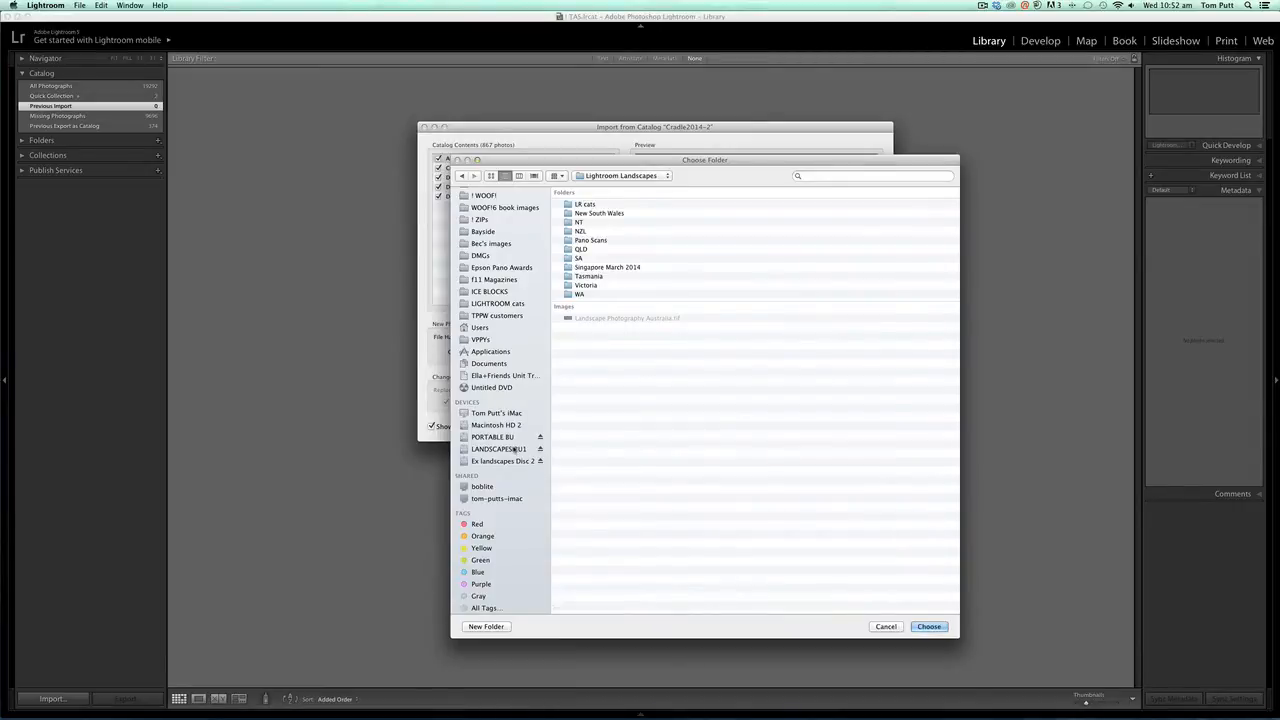
click(518, 449)
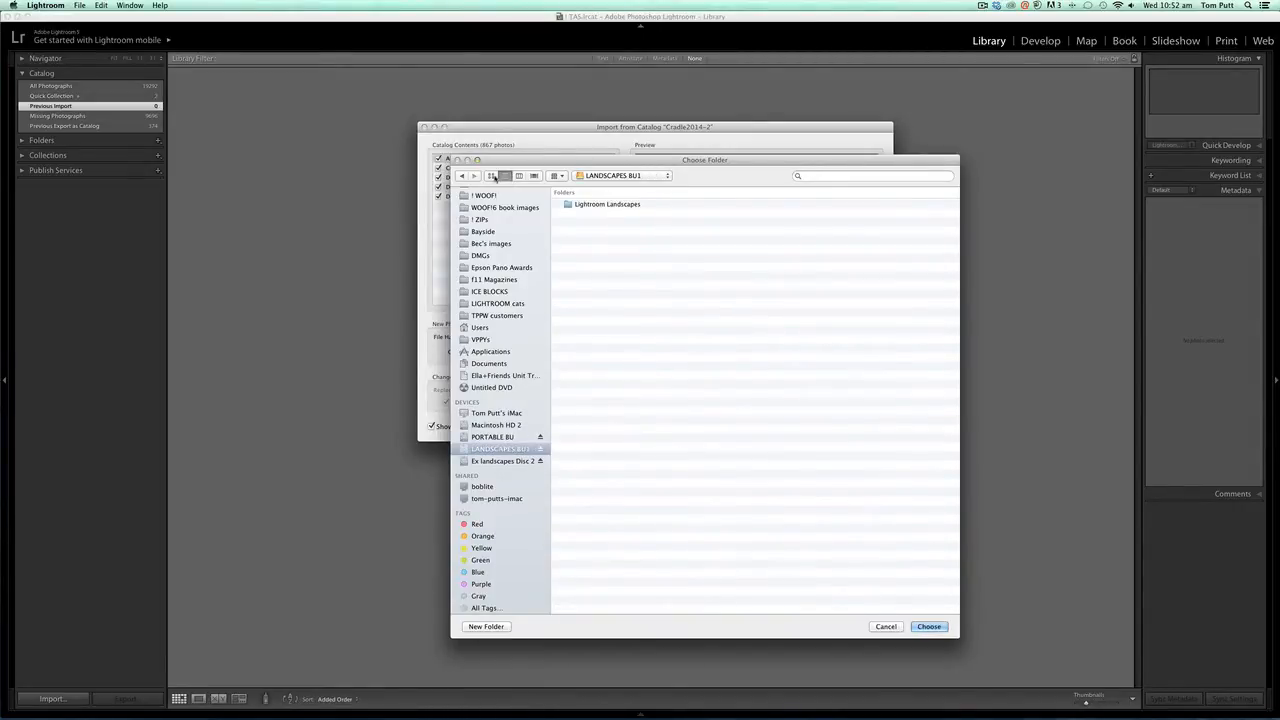
double_click(599, 205)
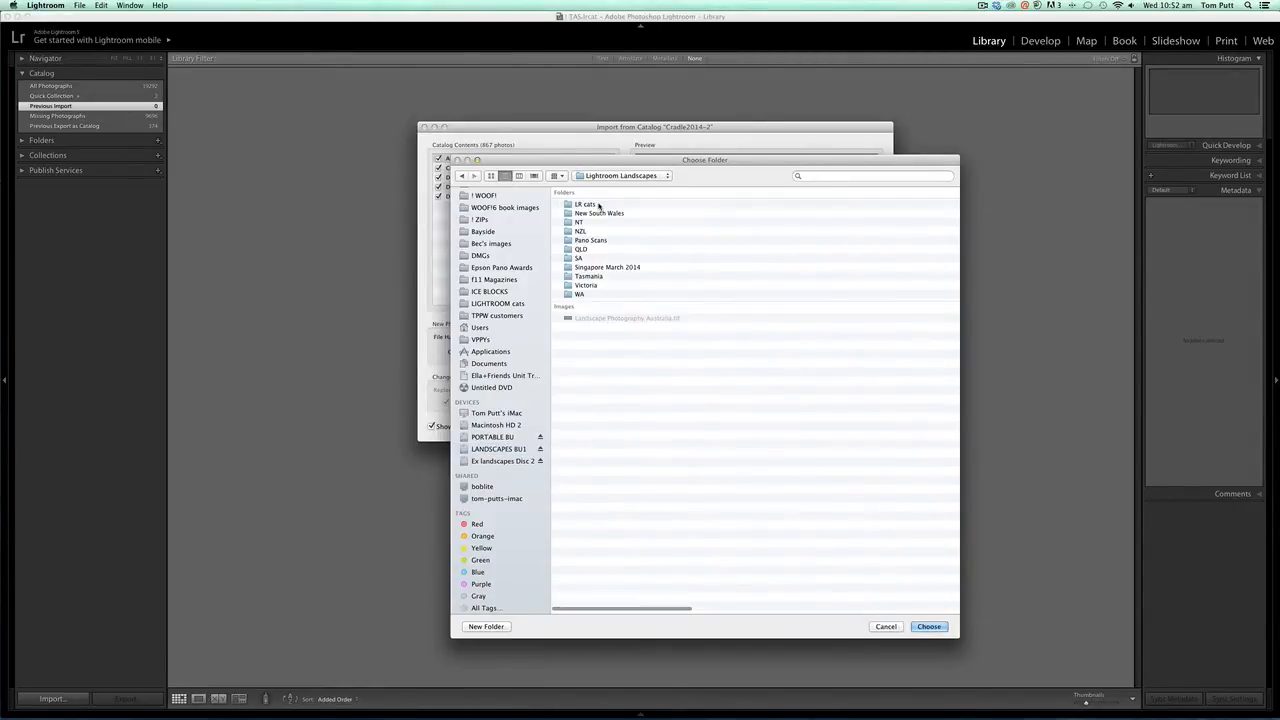
double_click(587, 278)
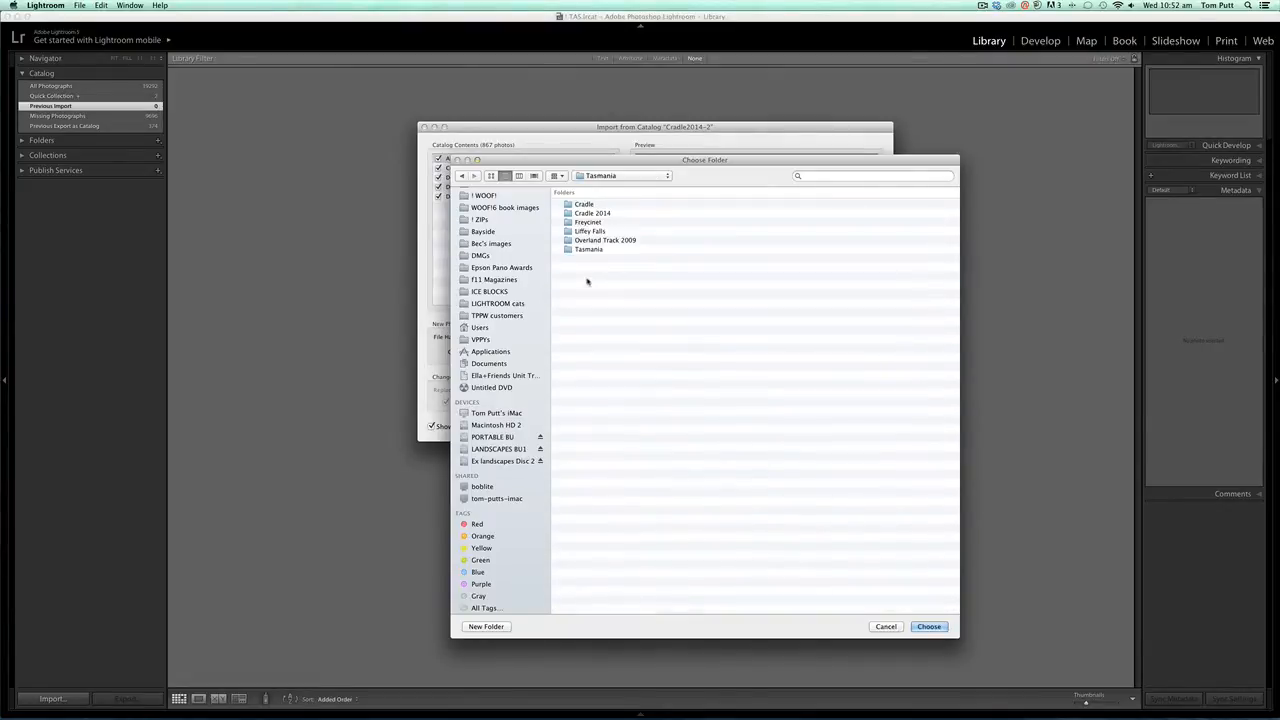
click(585, 214)
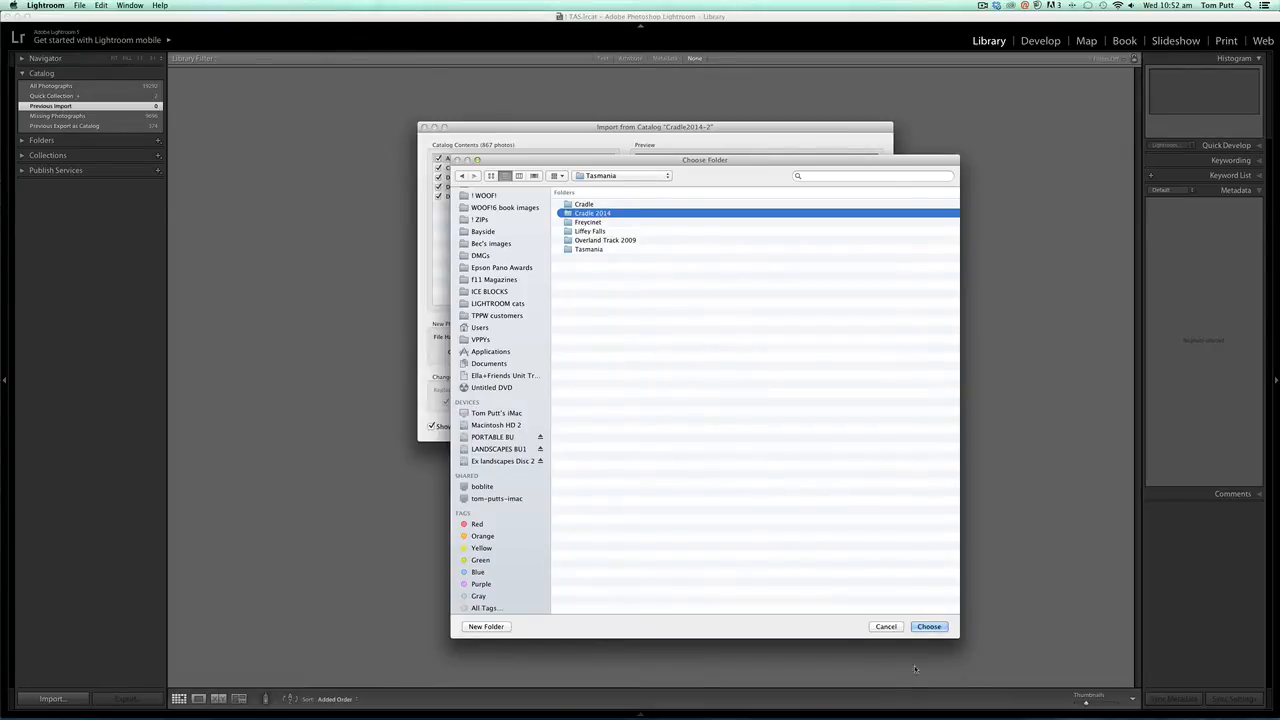
drag(820, 161, 754, 109)
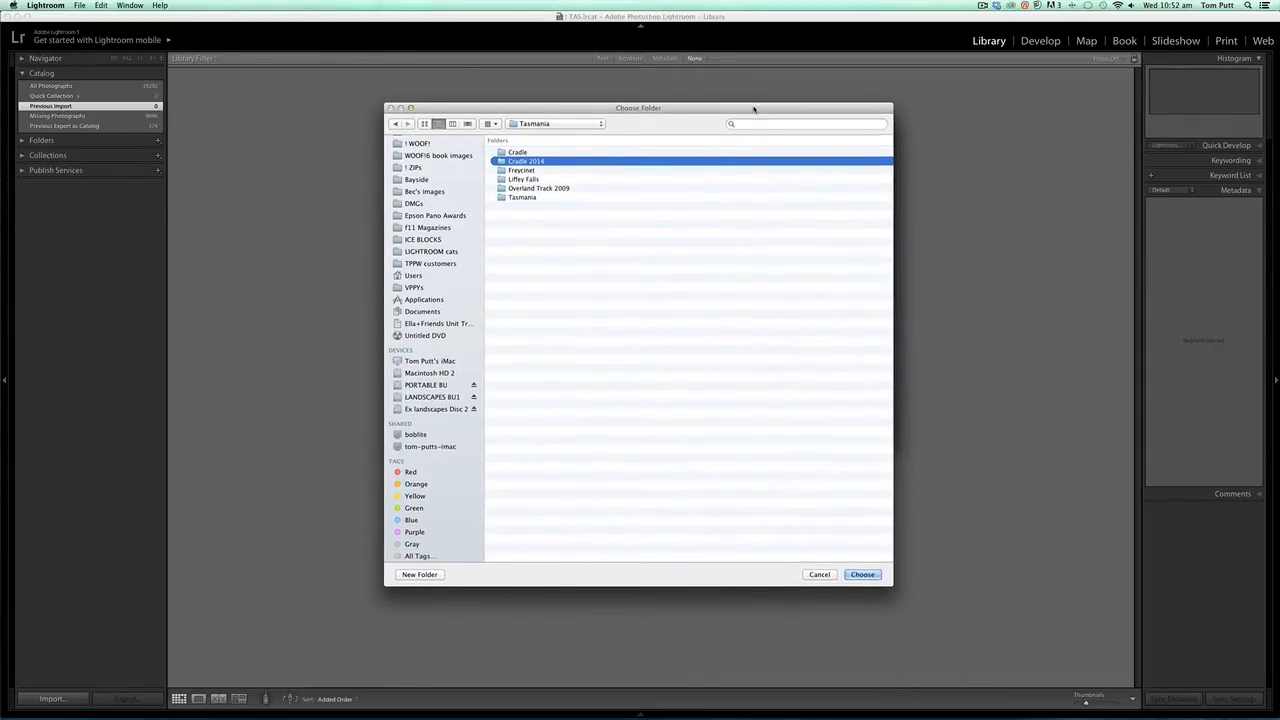
click(862, 574)
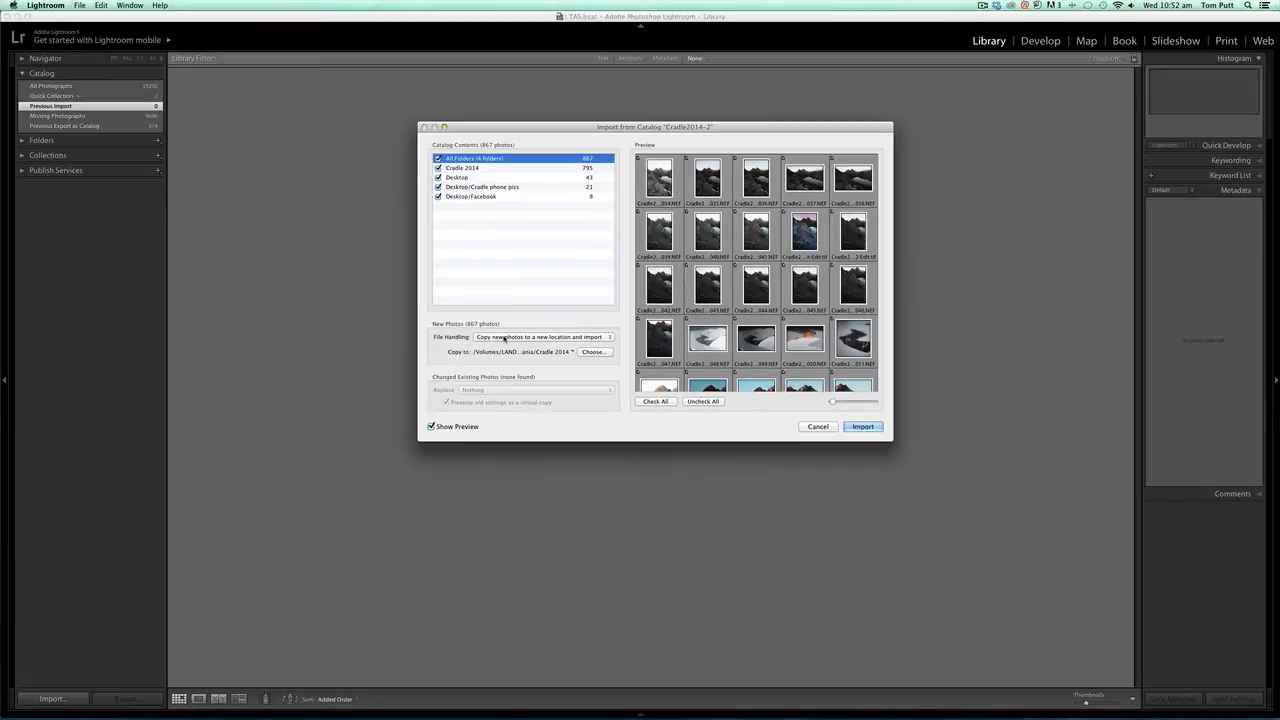
click(857, 432)
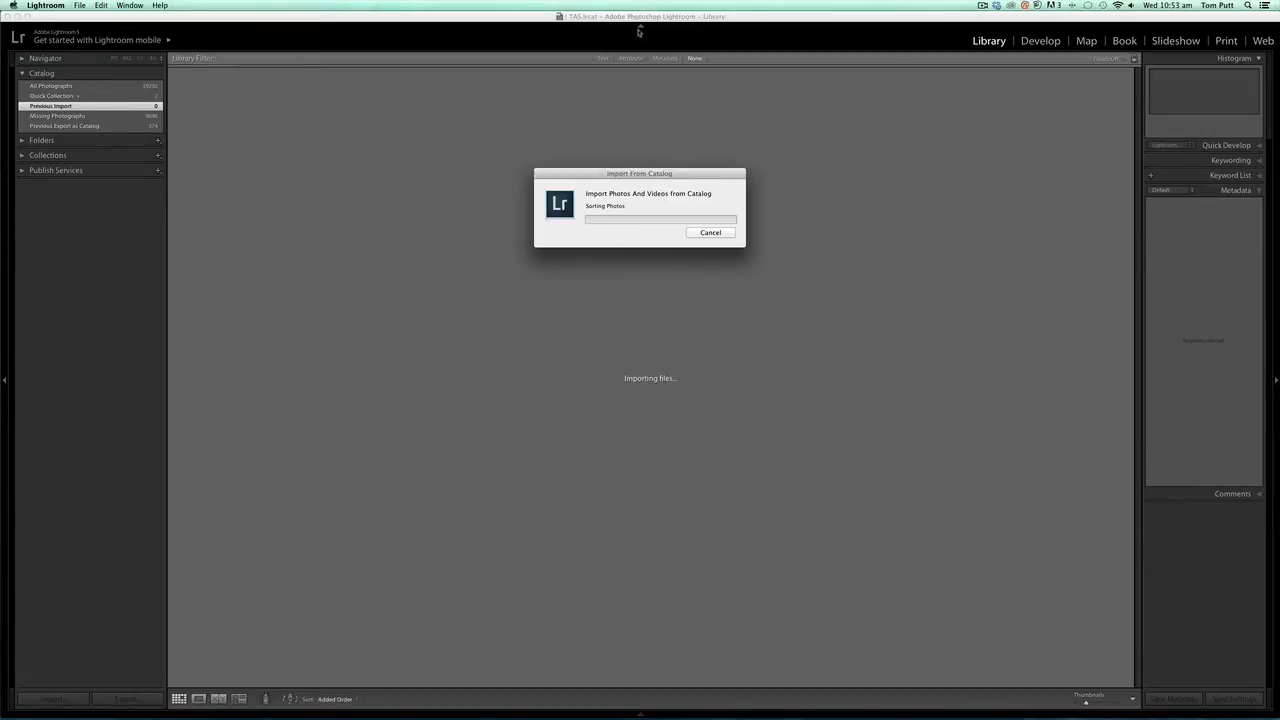